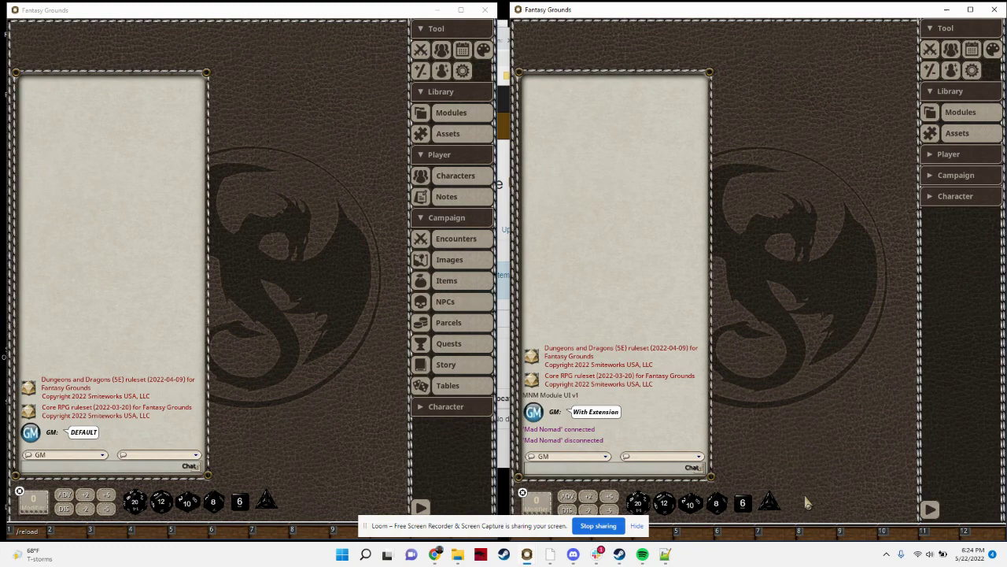
- Open the module library in the DEFAULT campaign and display the contents of D&D Curse of Strahd
left_click(334, 230)
left_click(445, 112)
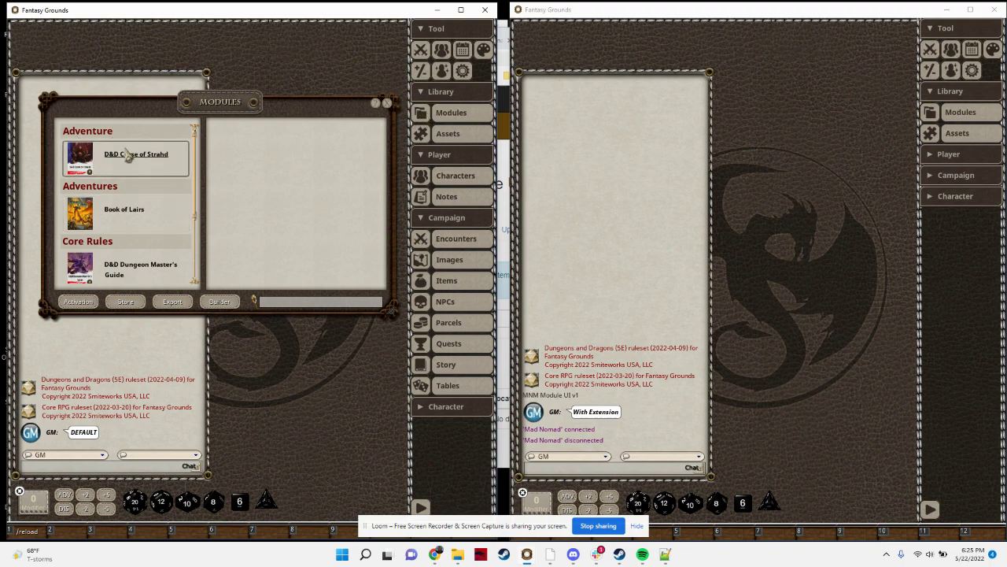
scroll(124, 189, "down", 3)
scroll(125, 250, "up", 3)
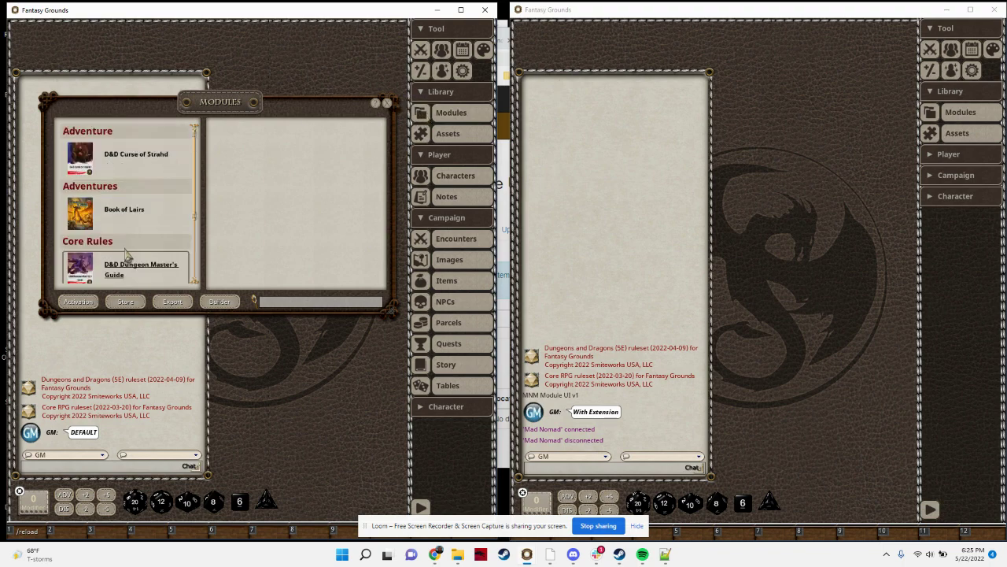
left_click(125, 161)
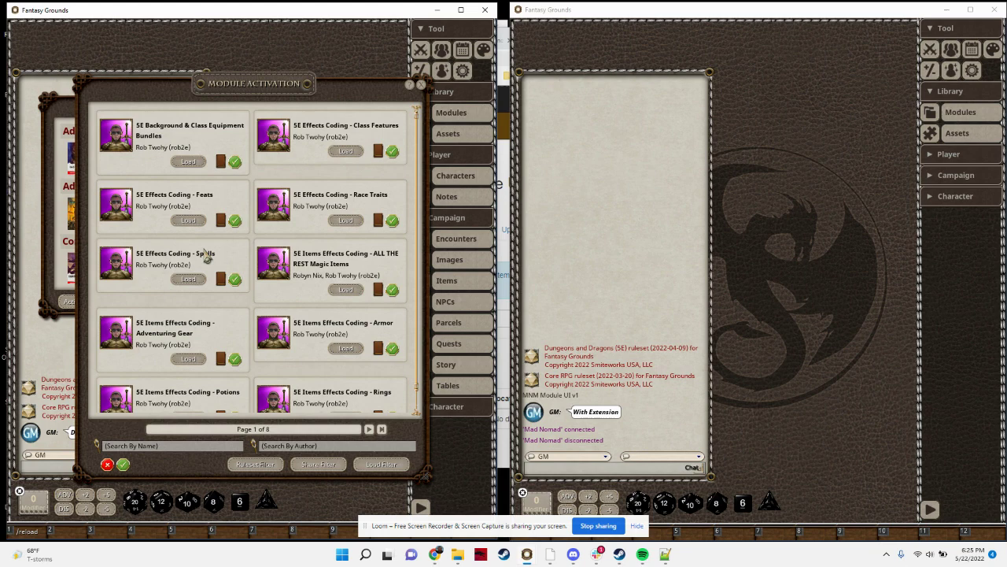
- Compare the DEFAULT campaign's module activation list with the Modules window of the With Extension campaign, closing the activation list when done
scroll(245, 407, "down", 1)
scroll(261, 393, "up", 1)
left_click_drag(269, 89, 263, 90)
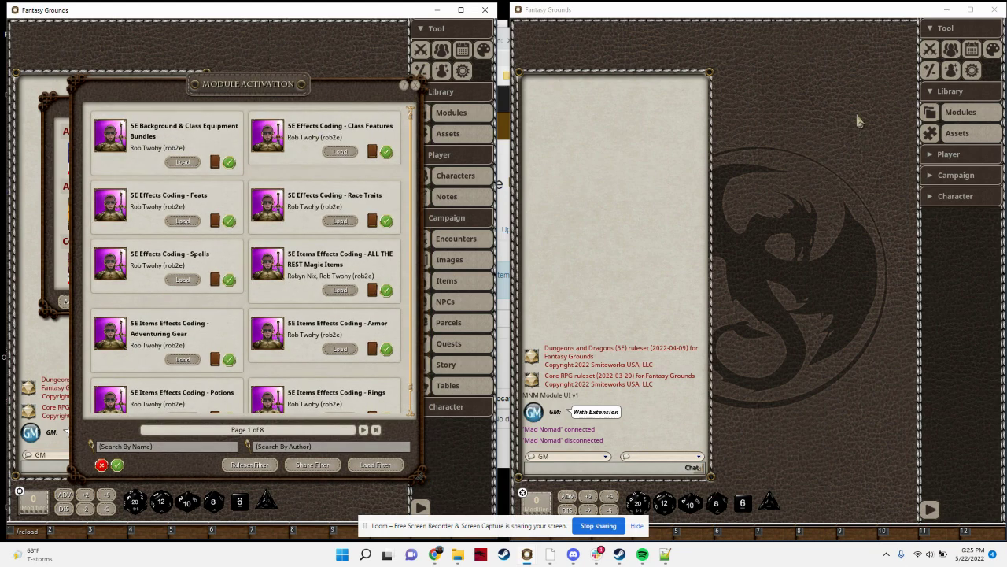
left_click(930, 113)
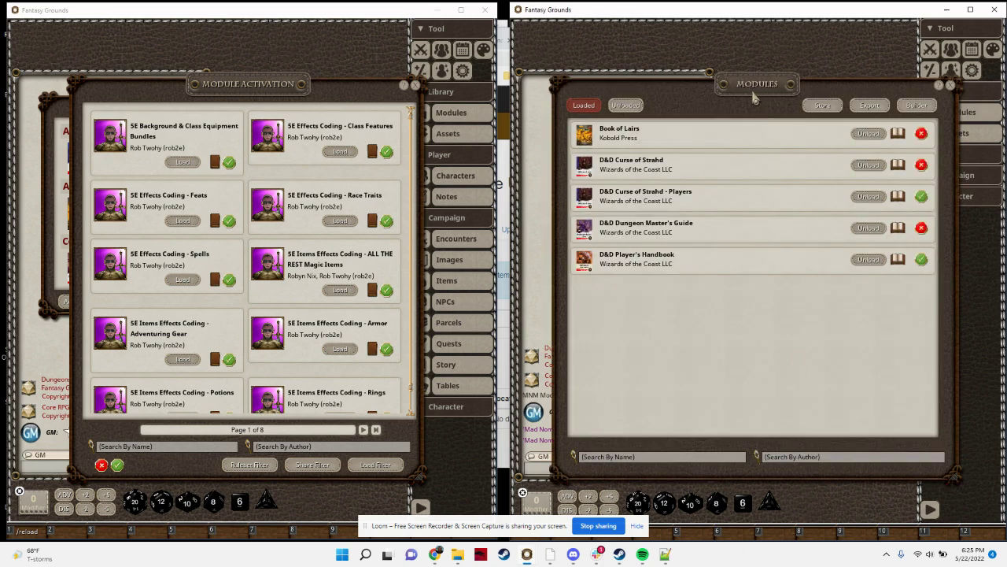
left_click_drag(754, 97, 746, 97)
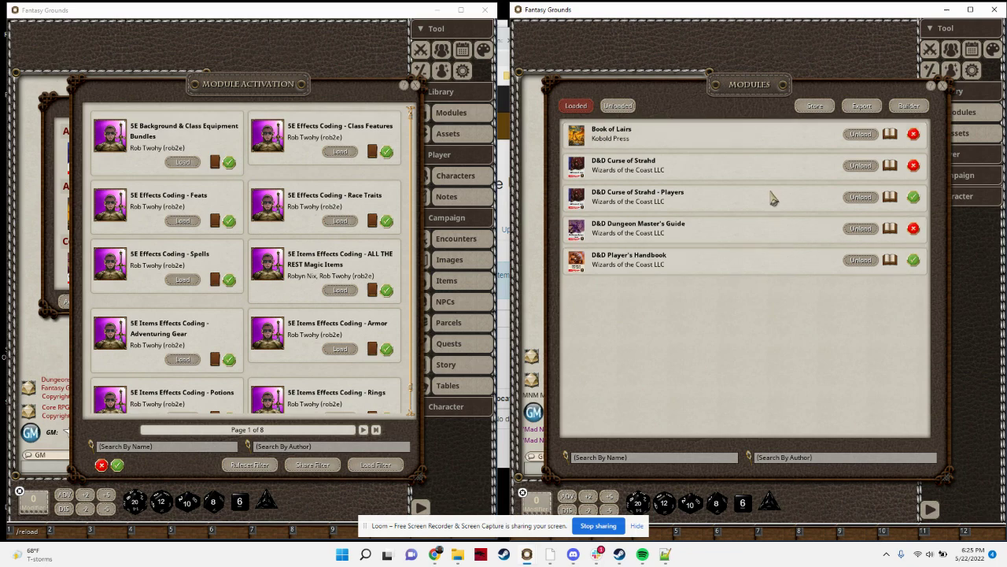
left_click(420, 92)
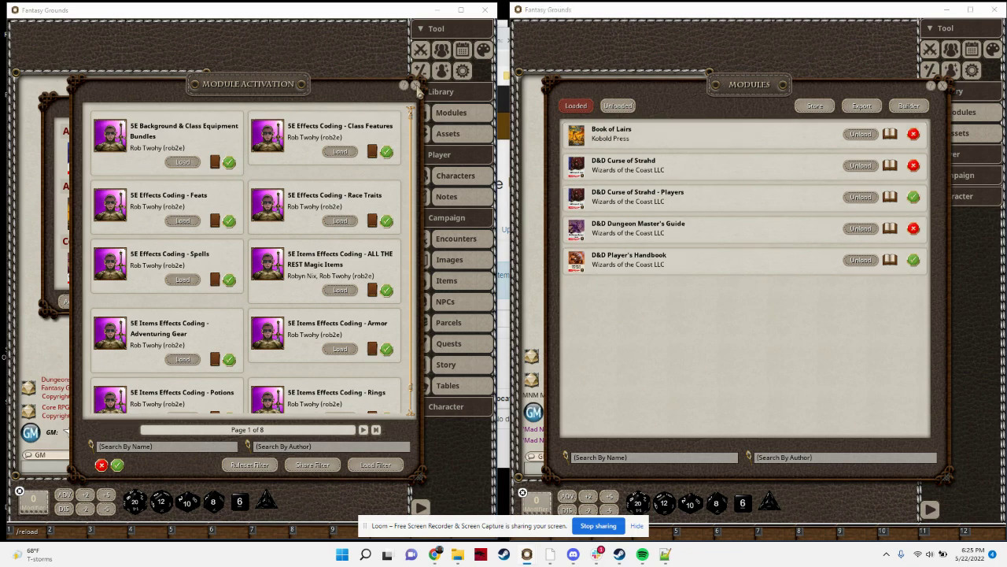
left_click(416, 85)
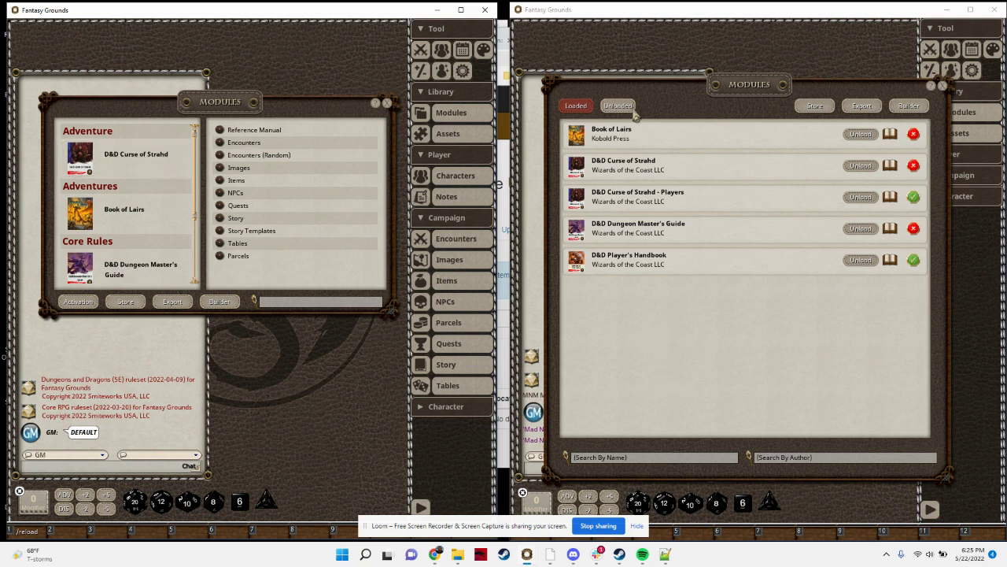
- View the Book of Lairs module data list in the With Extension campaign and close its windows
left_click(616, 129)
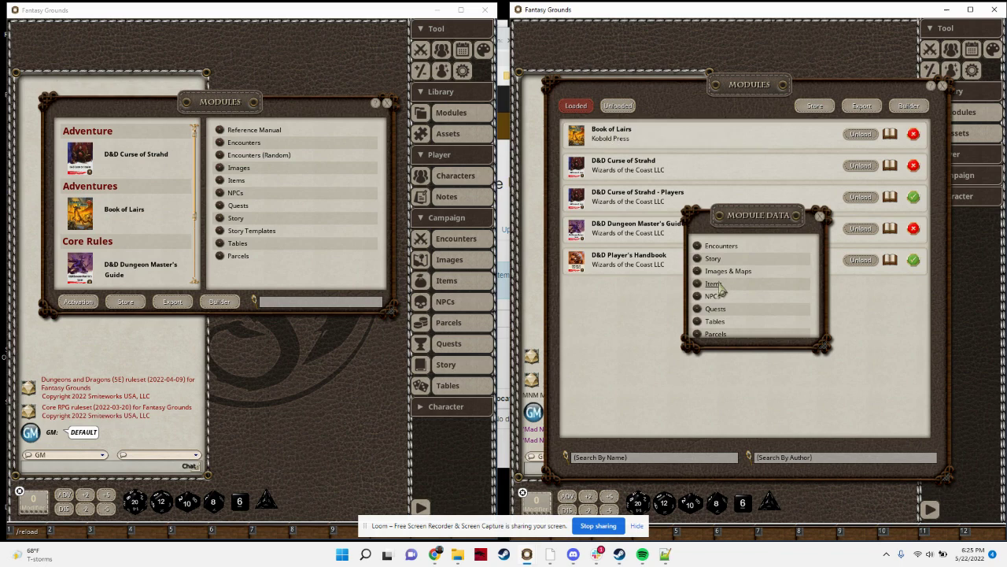
left_click_drag(746, 225, 610, 358)
left_click(943, 85)
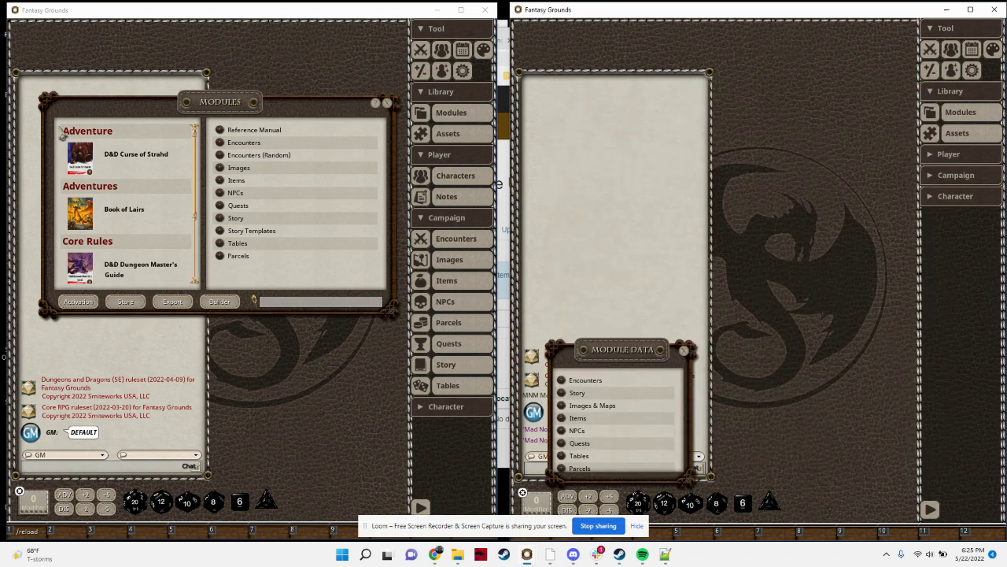
left_click(685, 351)
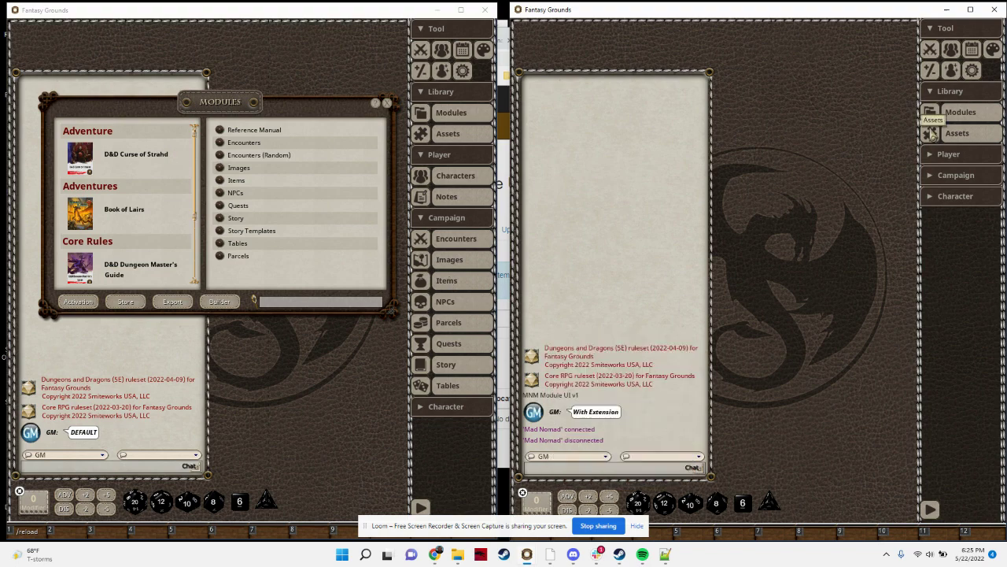
- Reopen the Modules window in the With Extension campaign and look over its unloaded modules
left_click(960, 111)
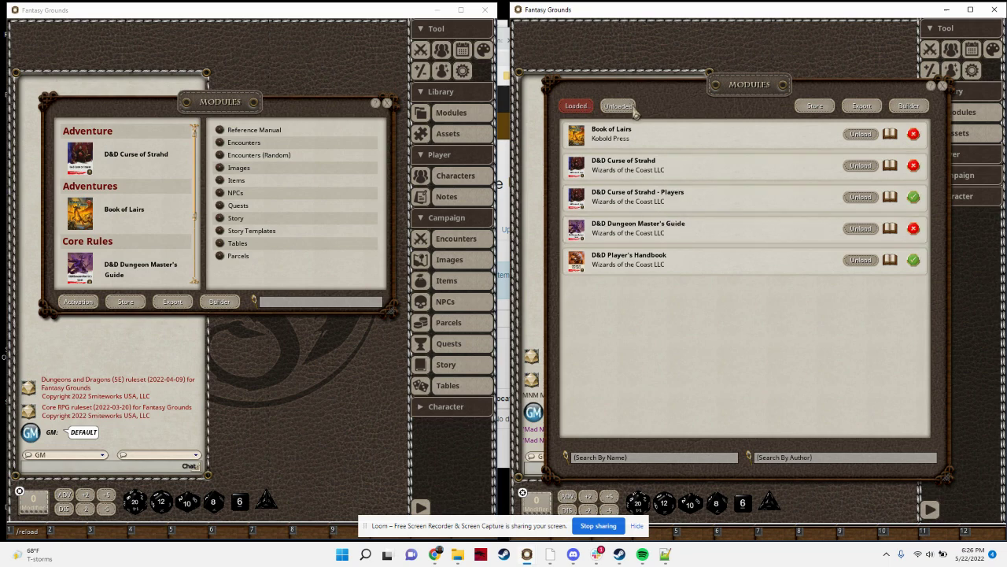
scroll(690, 196, "down", 3)
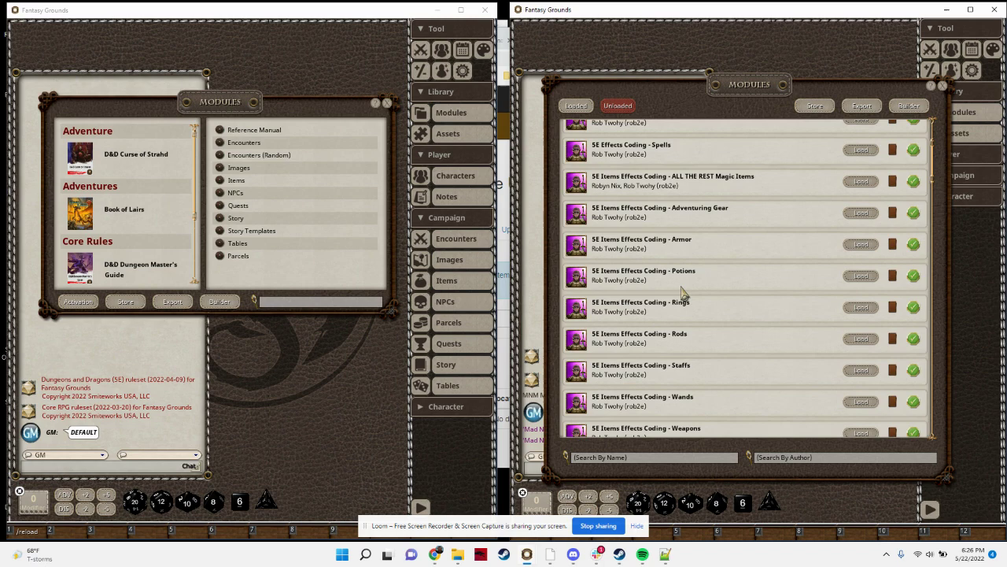
scroll(684, 293, "up", 3)
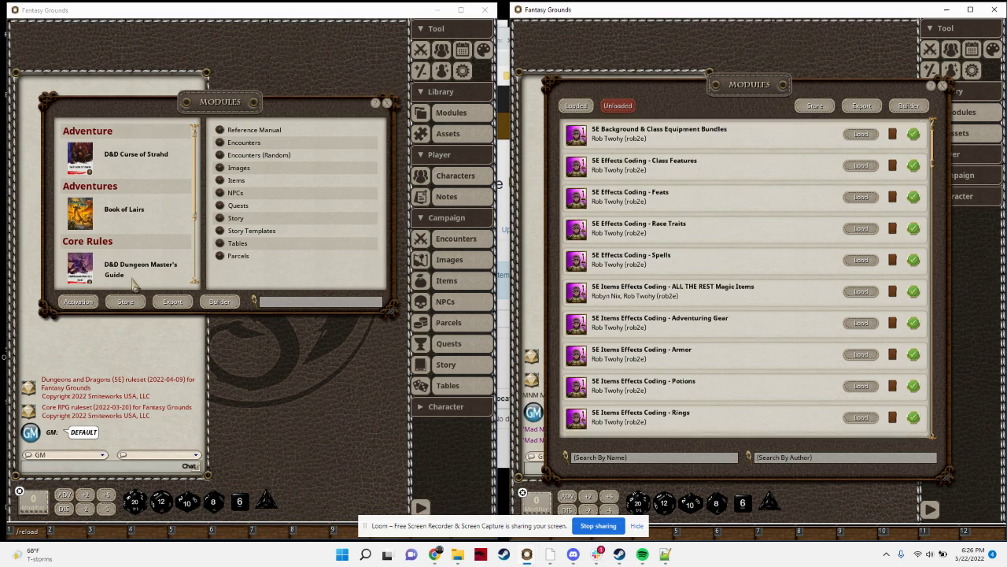
- Open module activation in the DEFAULT campaign and widen its window to three columns of modules
left_click(78, 301)
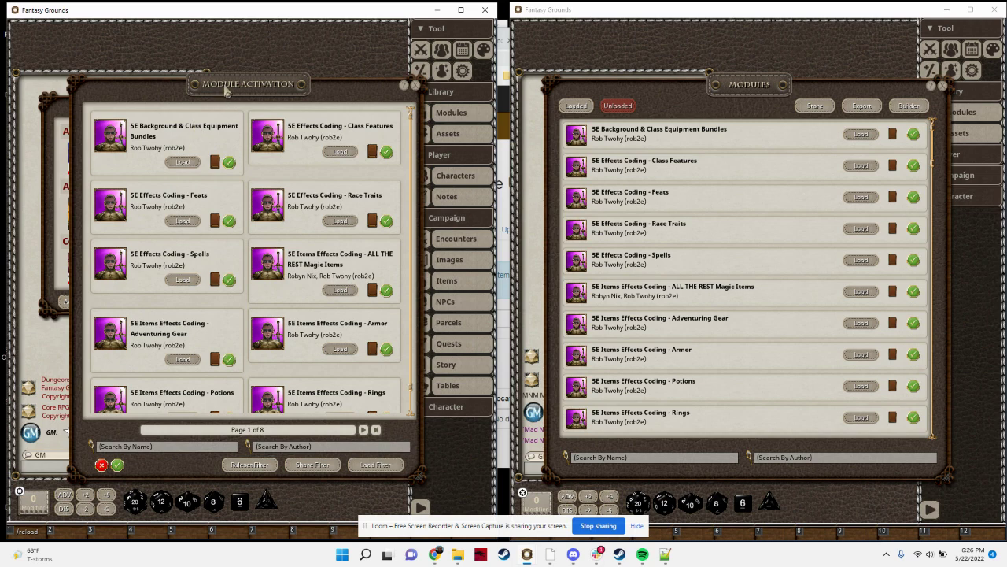
left_click_drag(226, 91, 200, 83)
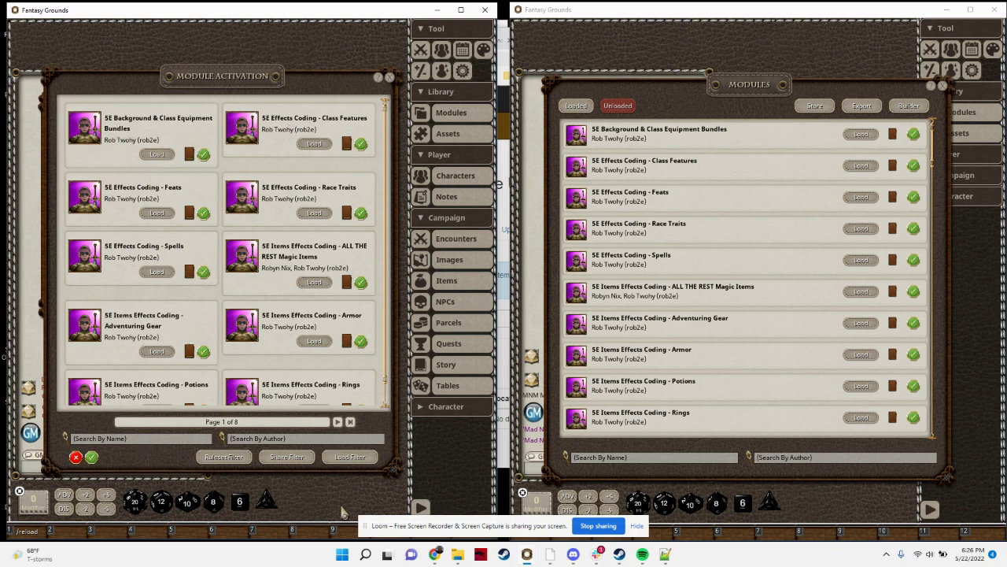
left_click_drag(400, 470, 575, 495)
left_click_drag(321, 76, 286, 77)
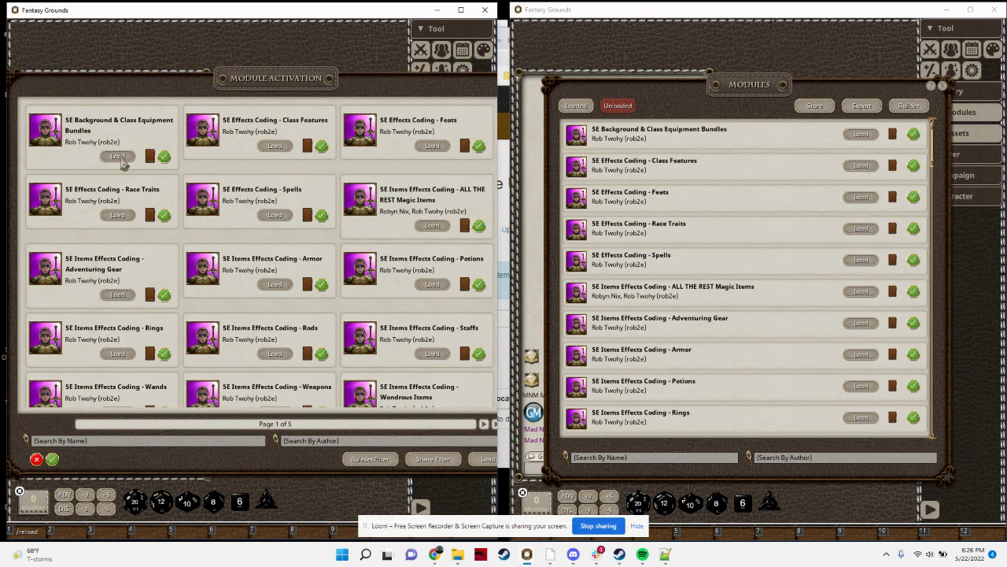
scroll(111, 218, "down", 1)
scroll(111, 218, "up", 1)
- Browse the unloaded modules list in the With Extension campaign, examining the module names, publishers and player permissions
left_click(736, 456)
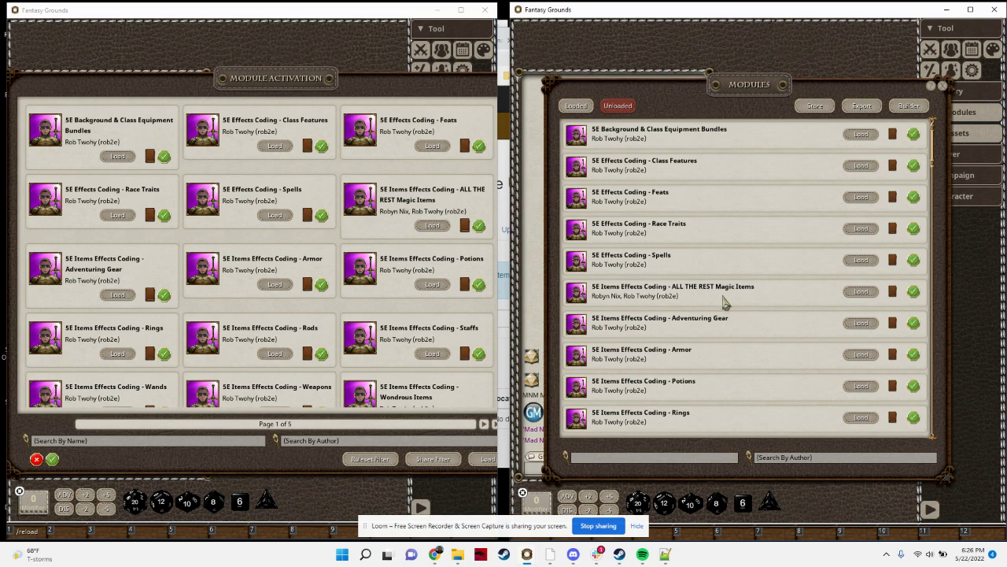
scroll(724, 301, "down", 15)
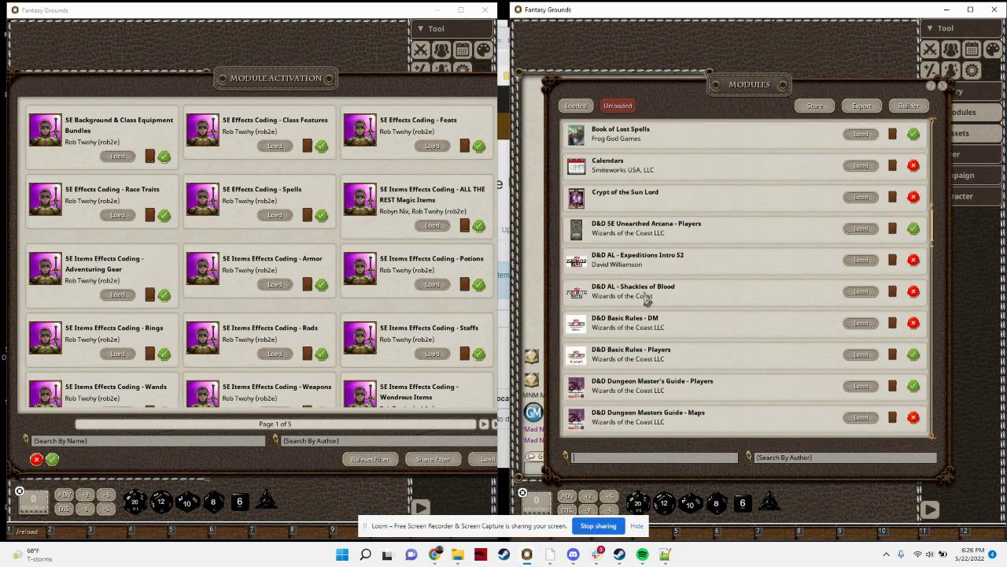
scroll(645, 297, "down", 10)
scroll(641, 331, "up", 7)
scroll(637, 356, "down", 3)
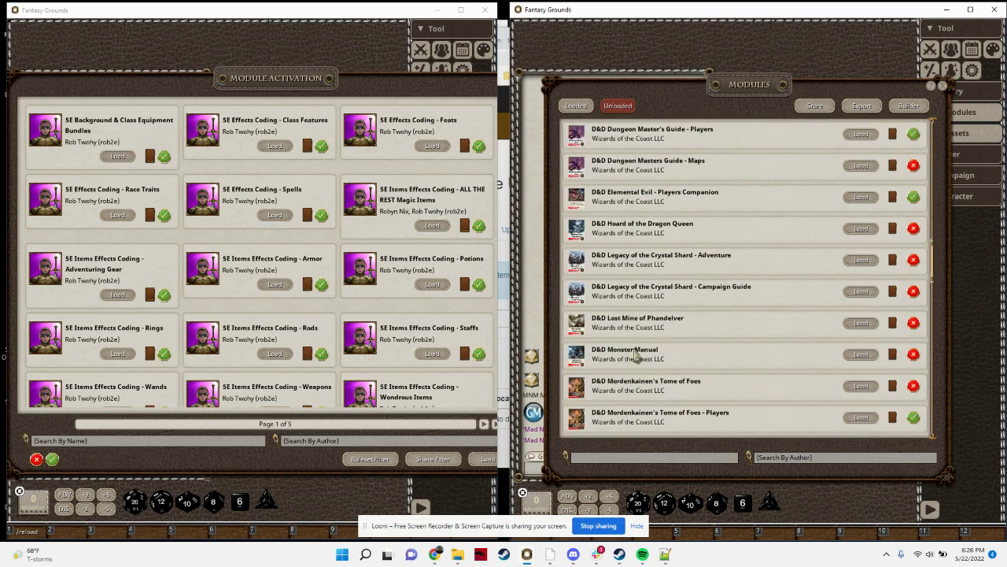
scroll(638, 356, "down", 5)
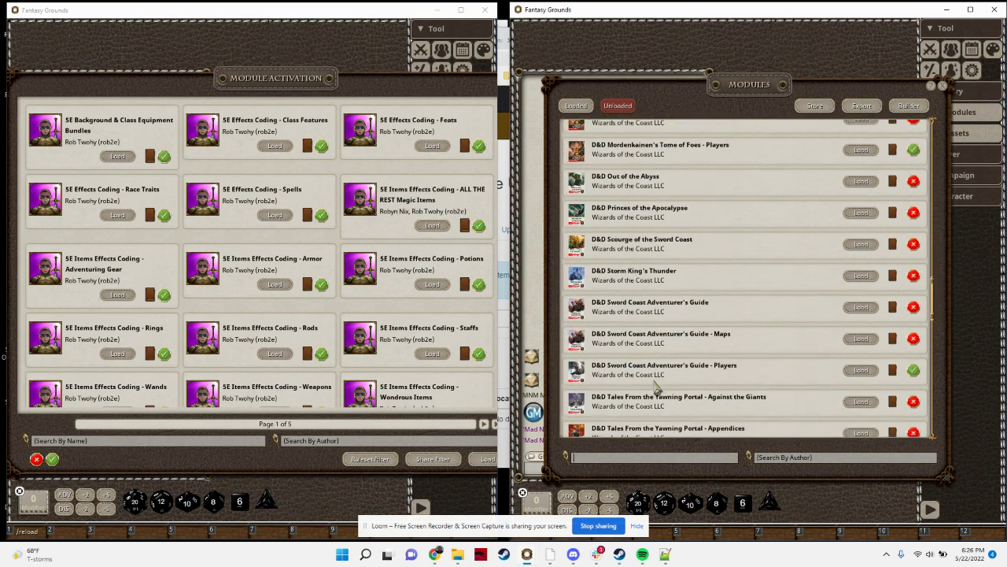
left_click(297, 473)
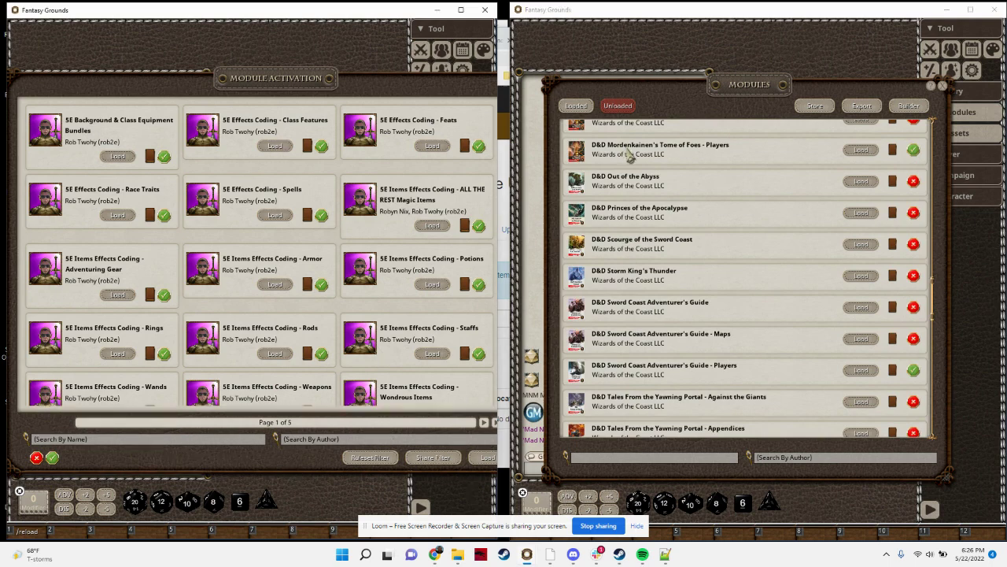
left_click(727, 280)
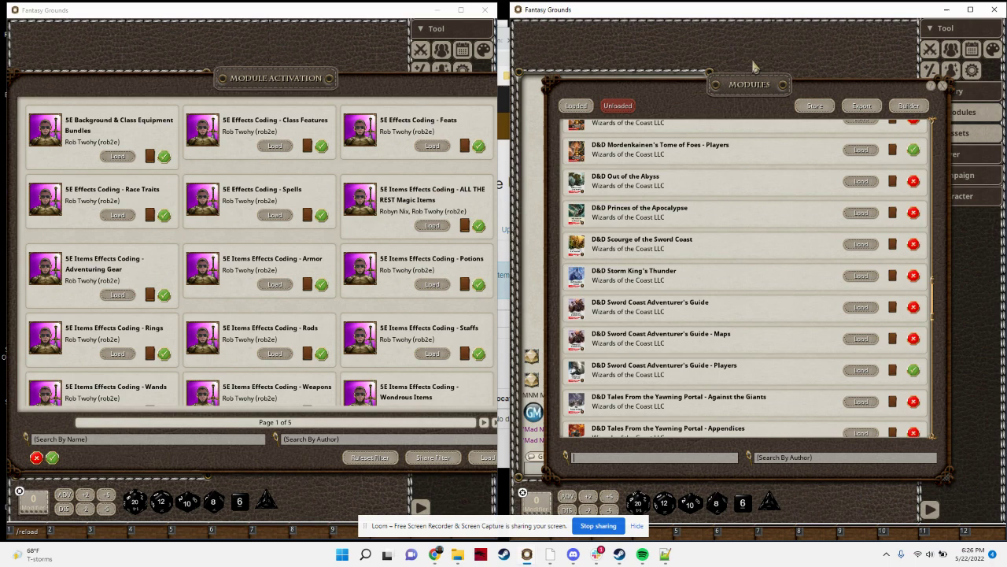
scroll(639, 158, "up", 10)
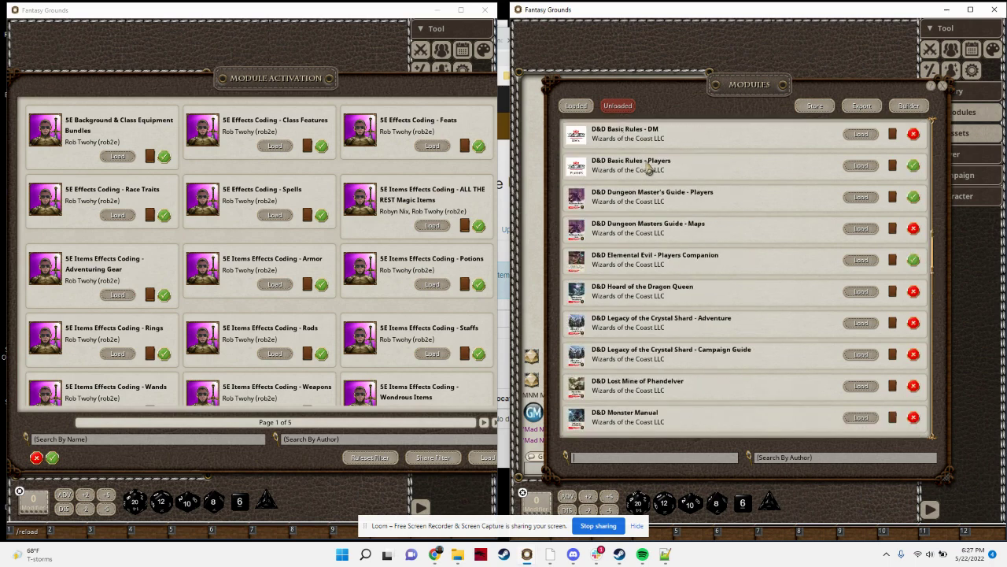
scroll(645, 165, "up", 5)
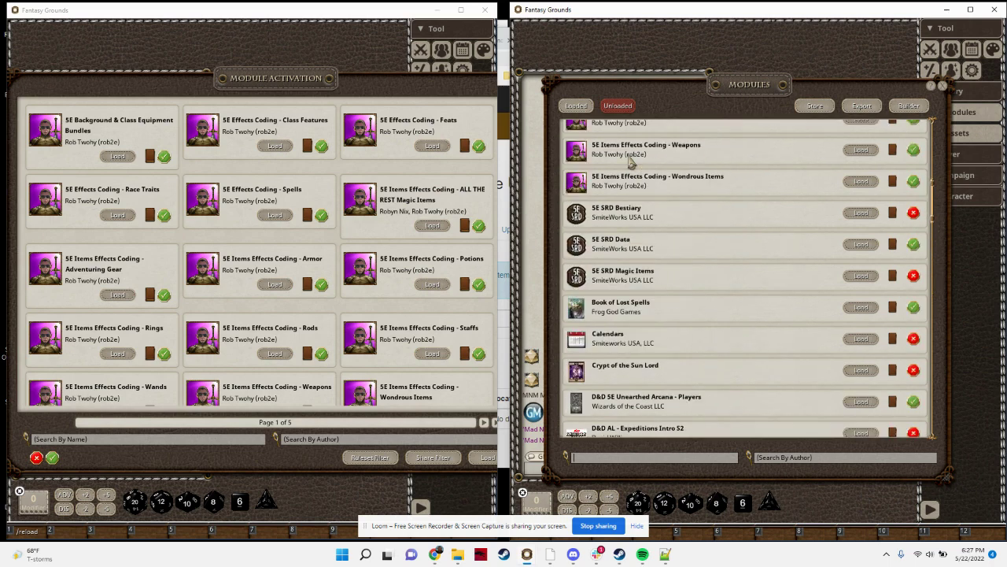
scroll(692, 417, "down", 10)
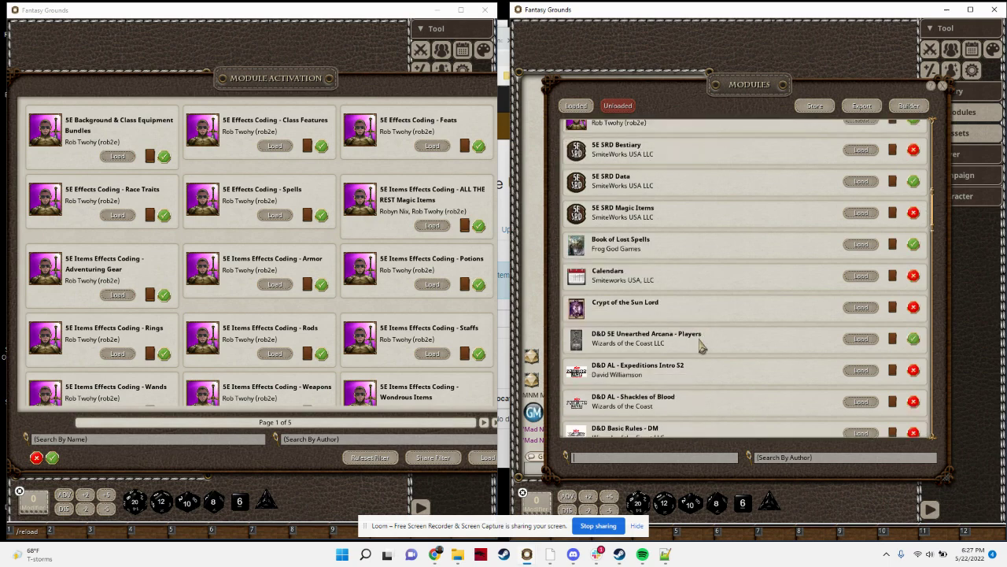
- Narrow the DEFAULT campaign's module activation window to two columns and reposition it so the whole window is in view
left_click_drag(287, 82, 302, 76)
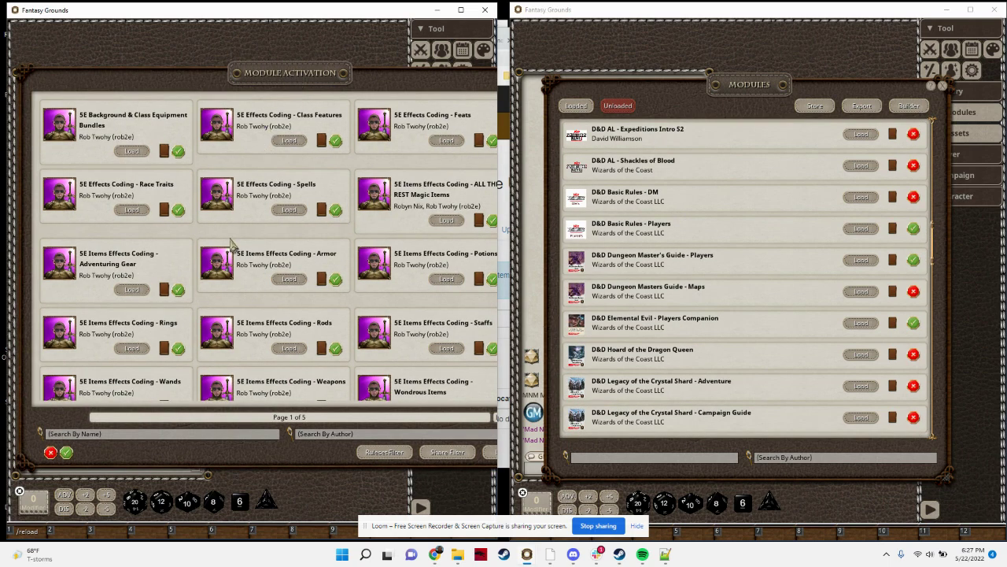
scroll(373, 291, "down", 1)
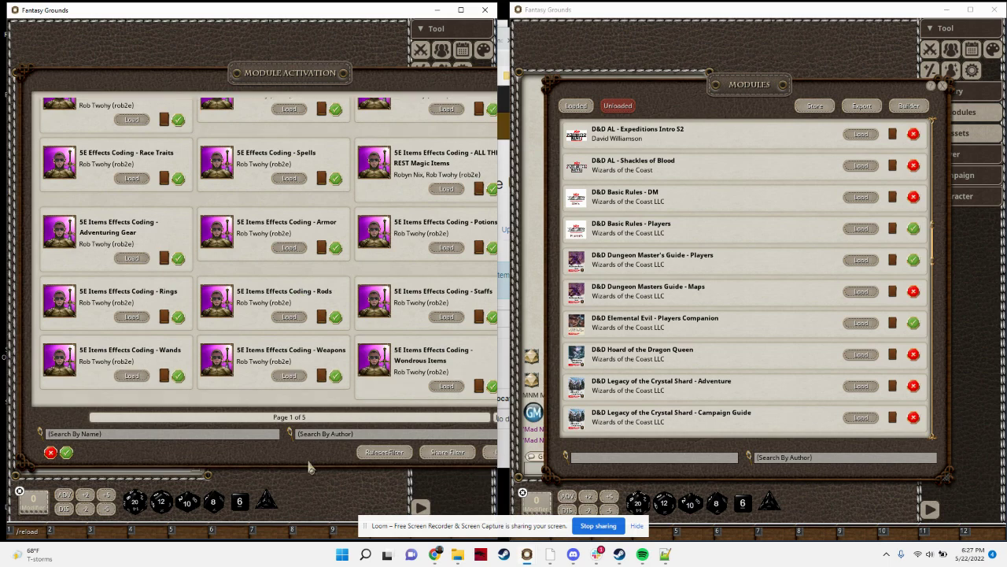
left_click_drag(309, 466, 193, 463)
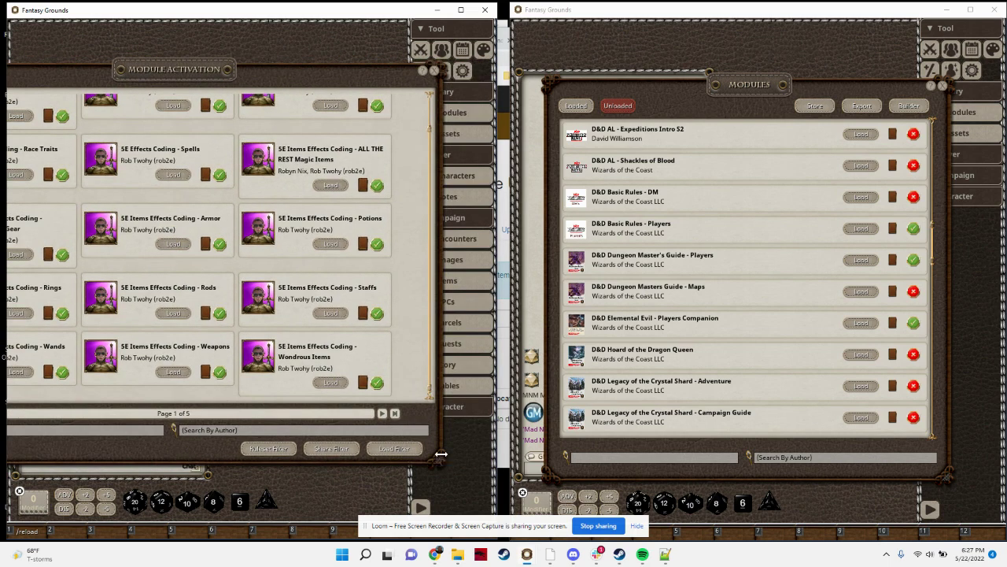
left_click_drag(441, 454, 318, 455)
left_click_drag(128, 69, 274, 55)
scroll(182, 128, "down", 1)
scroll(180, 130, "up", 1)
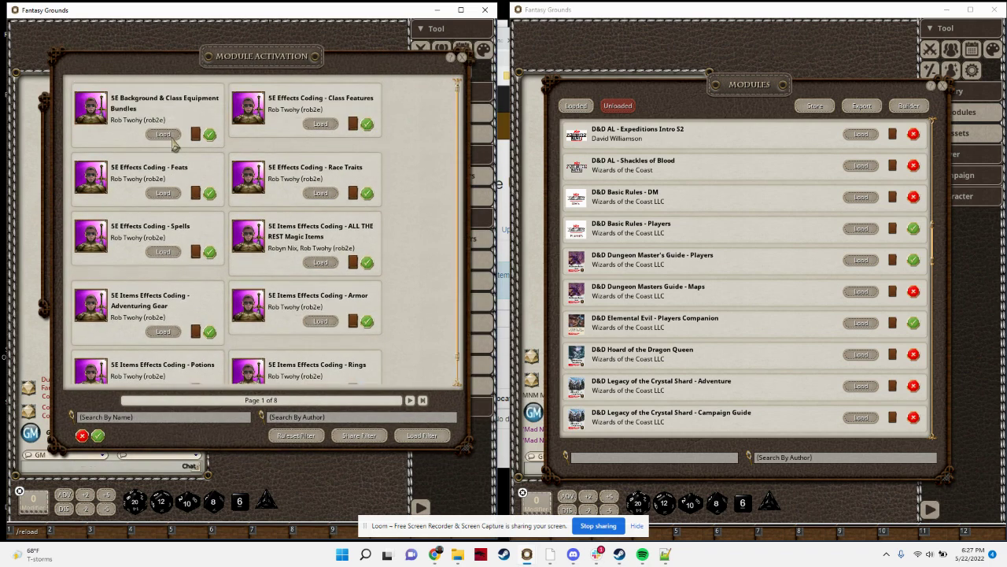
- Page through the module activation list to page 5 and move the With Extension campaign's Modules window slightly up
left_click(410, 400)
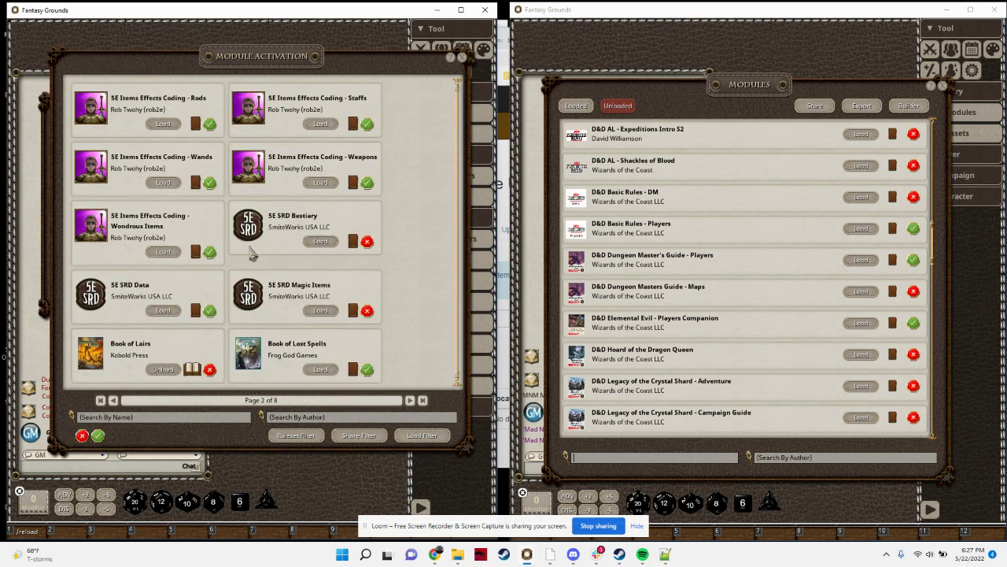
left_click(410, 401)
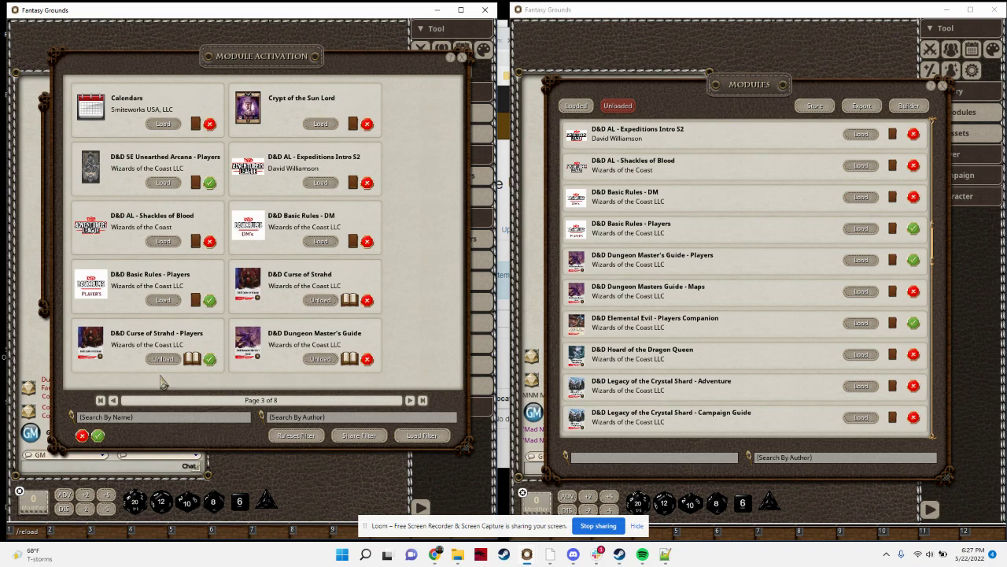
left_click(157, 420)
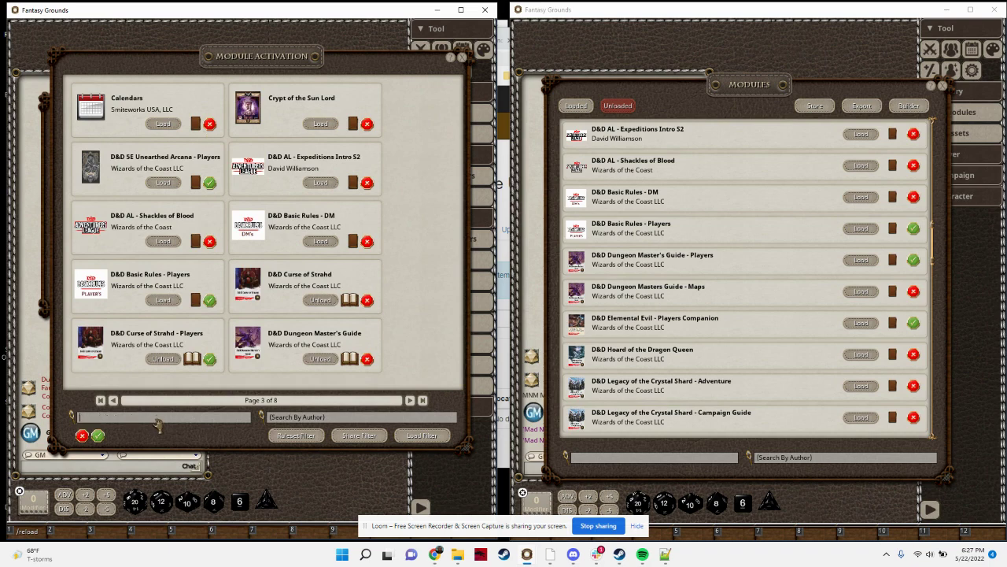
left_click(411, 402)
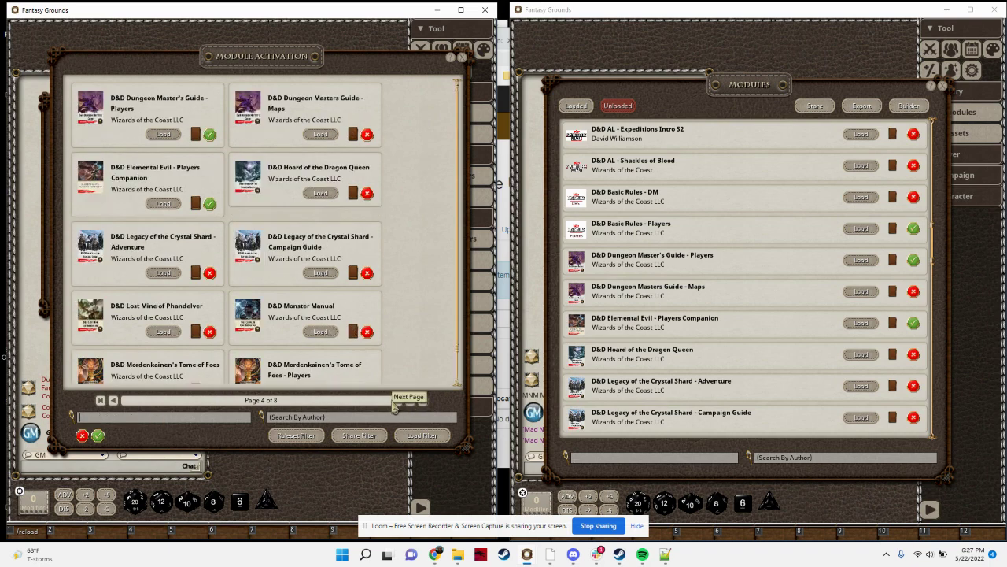
left_click(395, 408)
left_click_drag(741, 96, 741, 75)
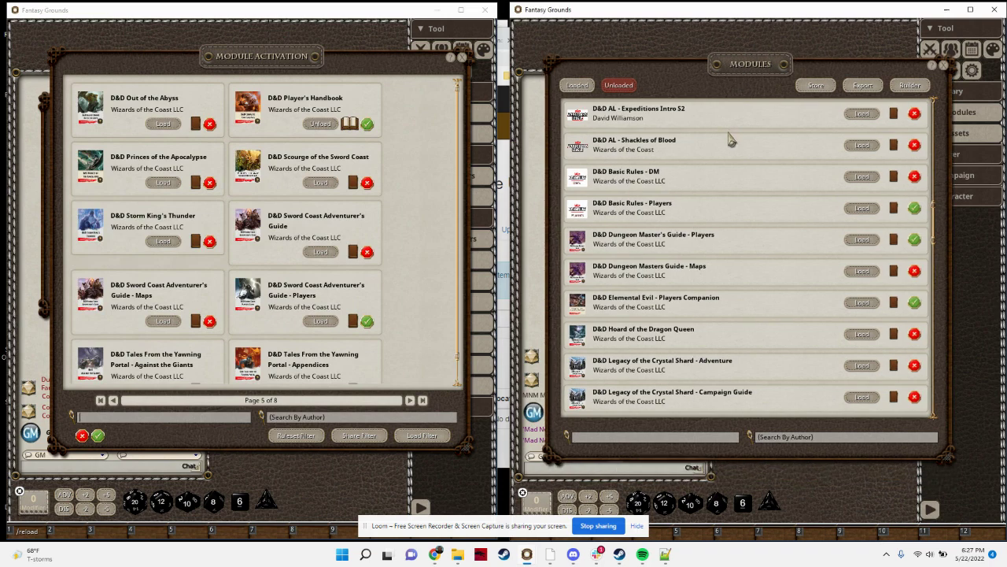
- Browse the unloaded modules list in the With Extension campaign down to Tome of Beasts and back up to the 5E Items Effects Coding entries
scroll(729, 140, "down", 10)
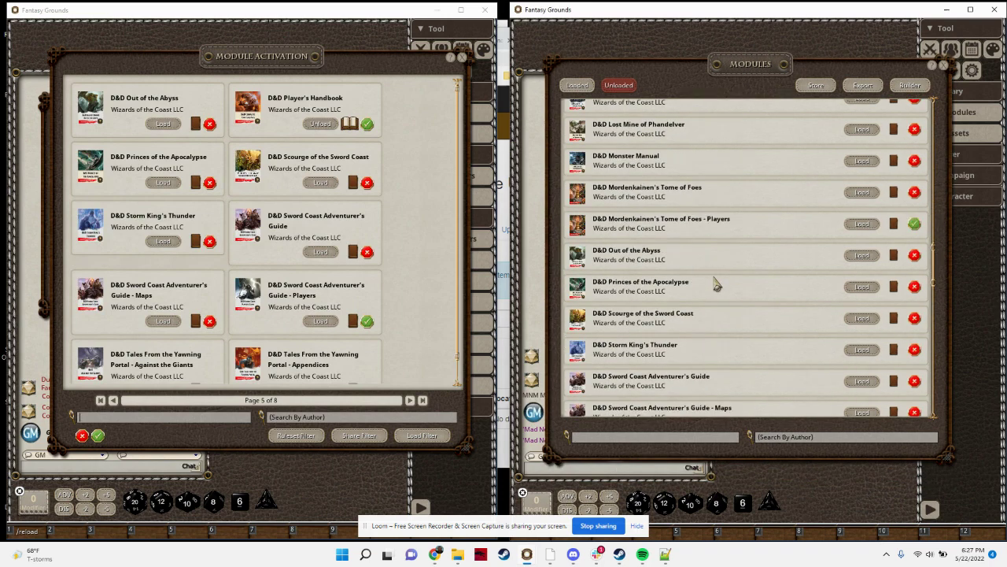
scroll(716, 285, "down", 18)
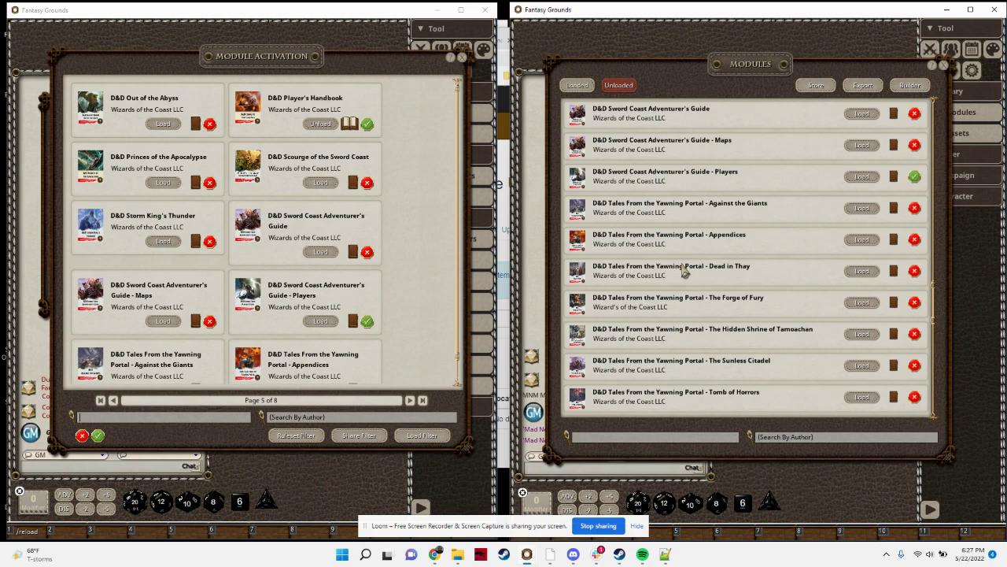
scroll(681, 286, "down", 10)
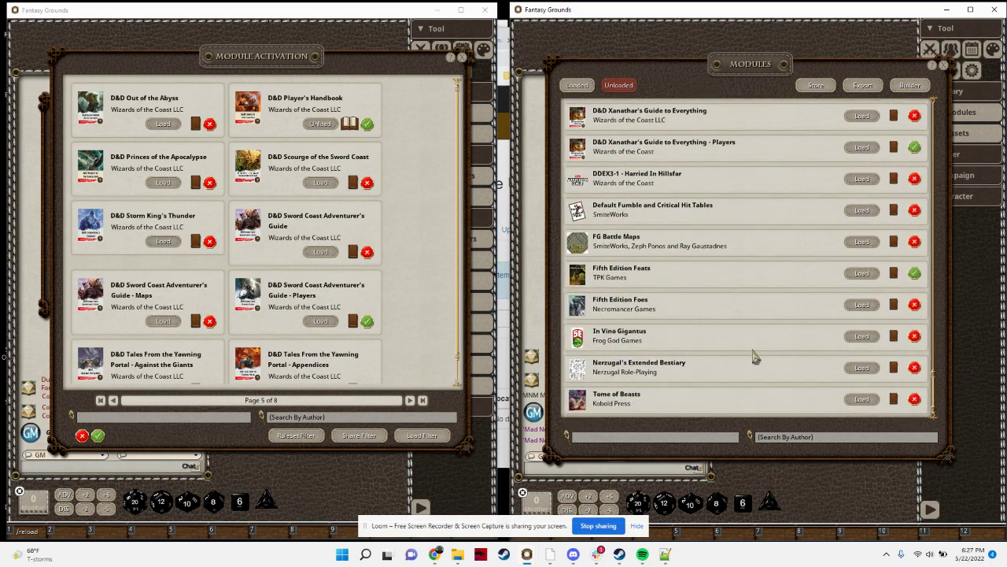
scroll(752, 355, "up", 5)
scroll(752, 355, "down", 5)
scroll(718, 283, "up", 3)
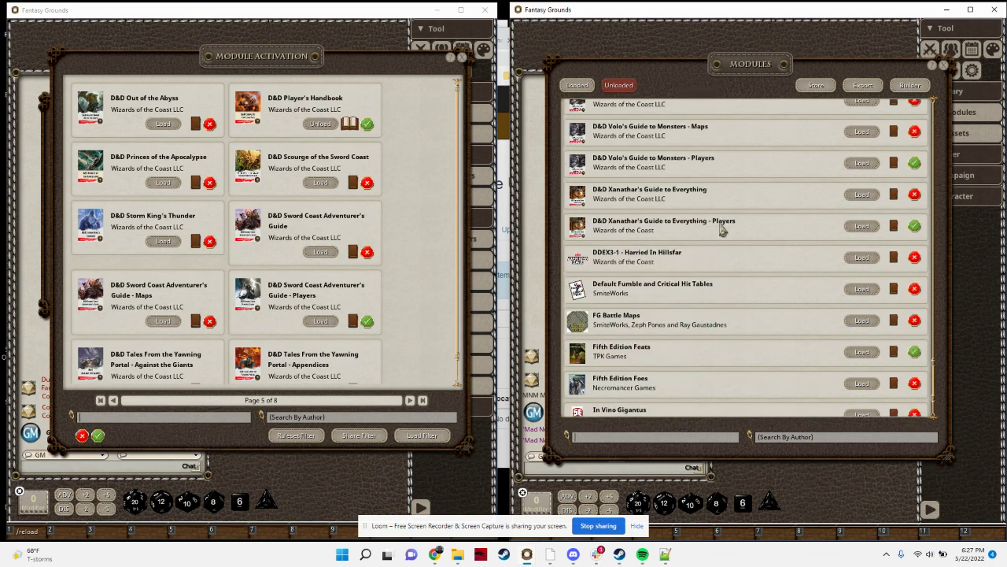
scroll(723, 229, "up", 20)
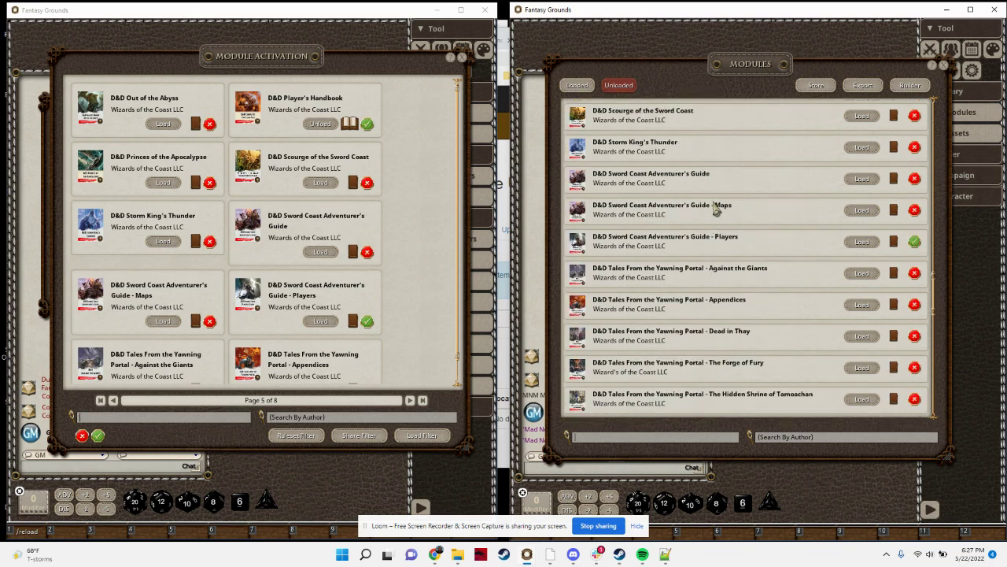
scroll(716, 206, "up", 20)
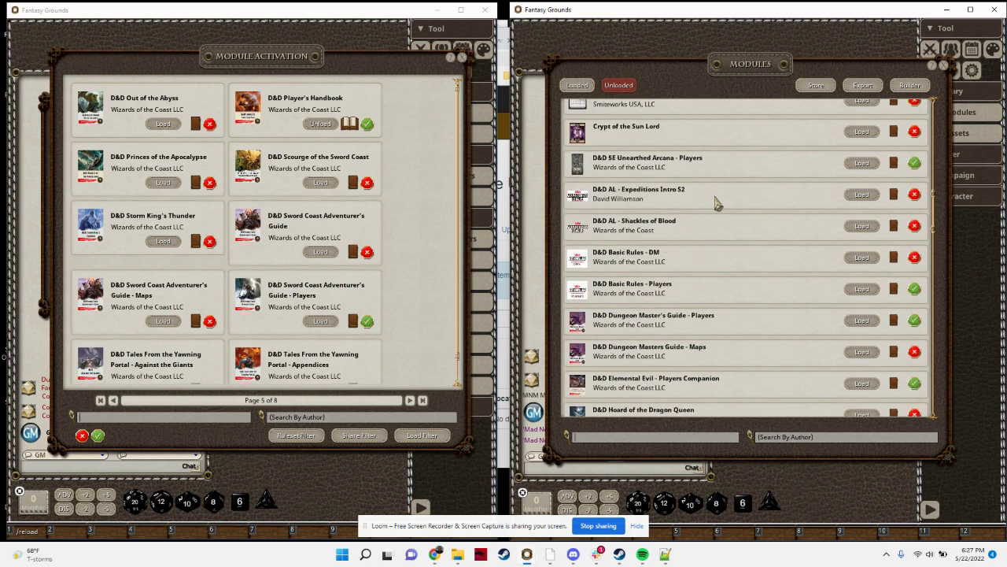
scroll(717, 204, "up", 8)
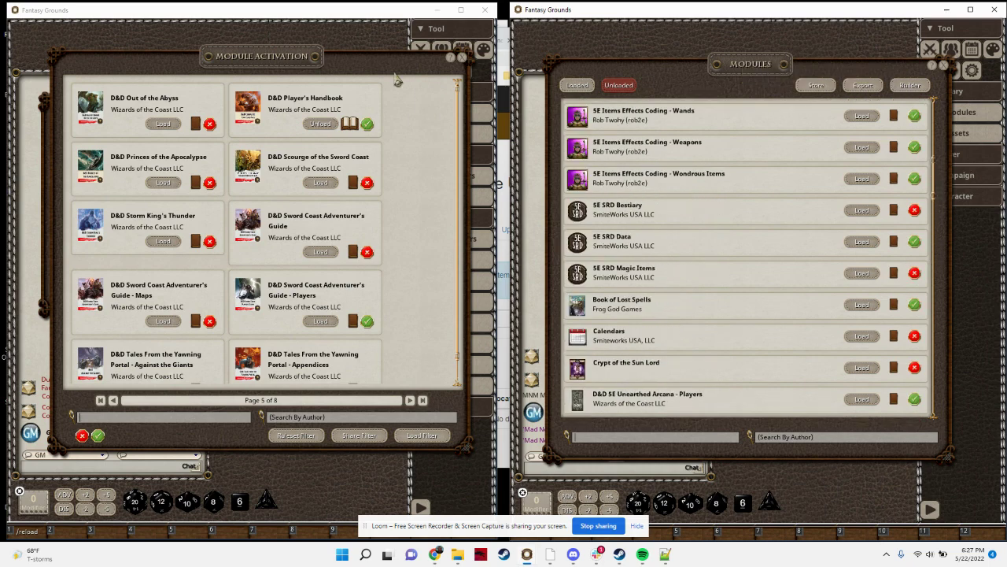
- Move the DEFAULT campaign's module activation window off its Modules window and back over it, and list the loaded modules in the With Extension campaign
left_click(327, 130)
left_click_drag(329, 234, 305, 315)
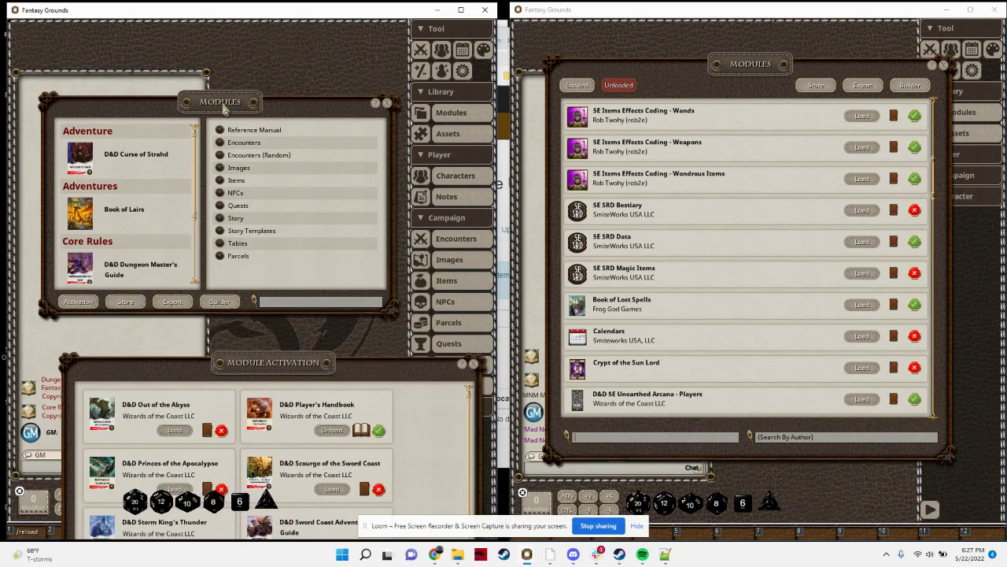
left_click_drag(224, 108, 221, 84)
left_click_drag(254, 368, 258, 59)
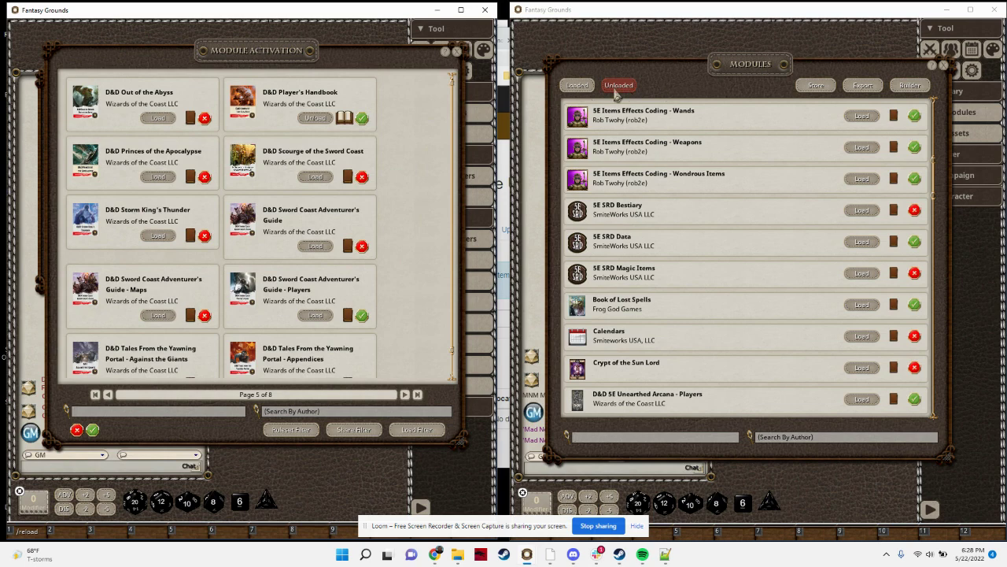
left_click(582, 87)
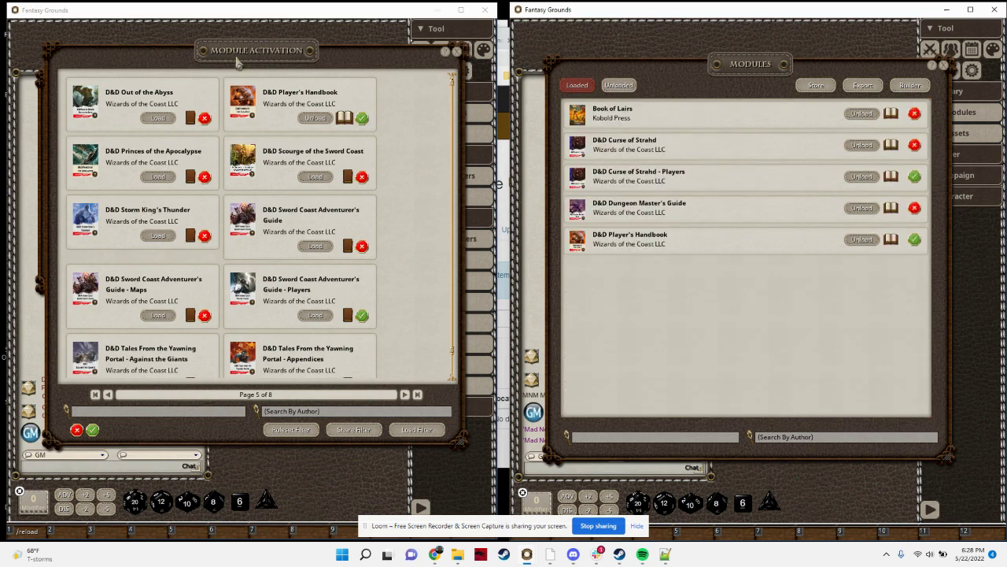
left_click_drag(238, 60, 229, 45)
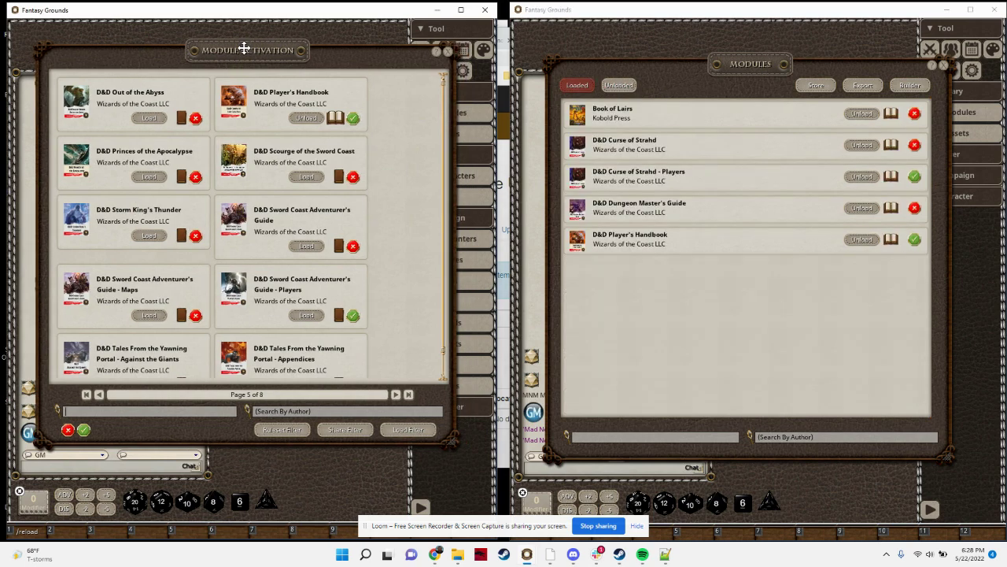
- Try the Generic ruleset filter in the DEFAULT campaign's module activation list, clear it, and filter the list to Not Shared modules
left_click(286, 431)
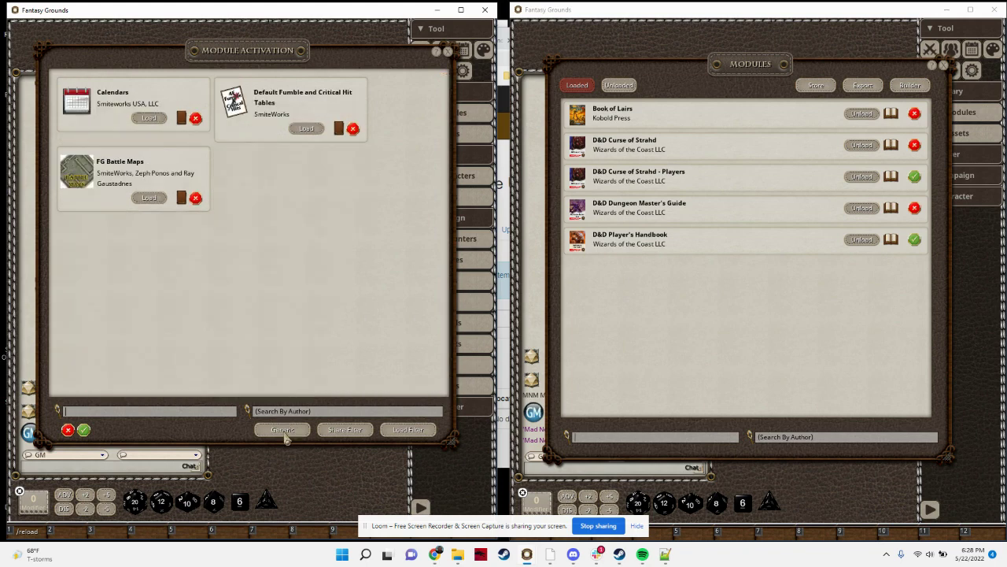
left_click(283, 431)
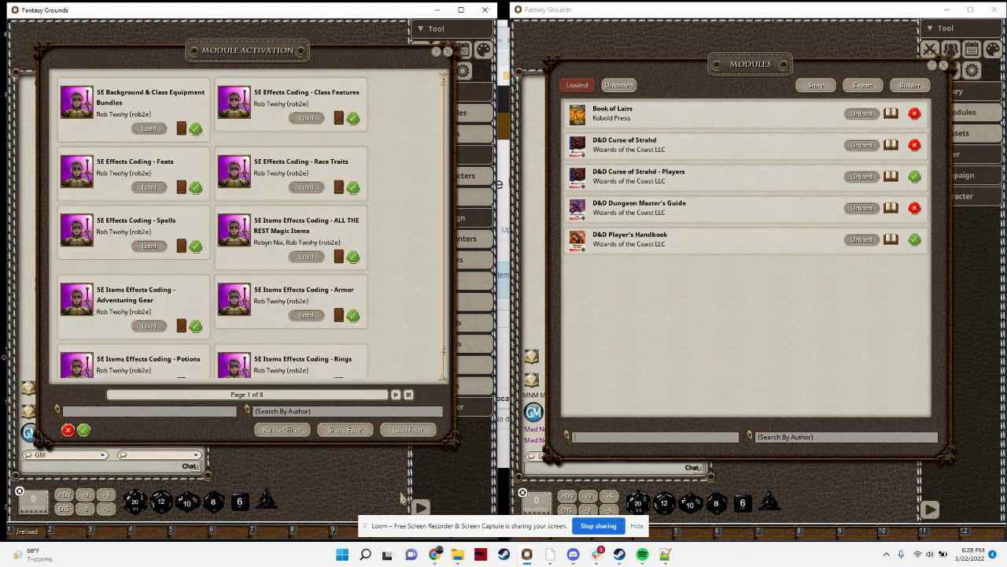
left_click(353, 430)
left_click(353, 430)
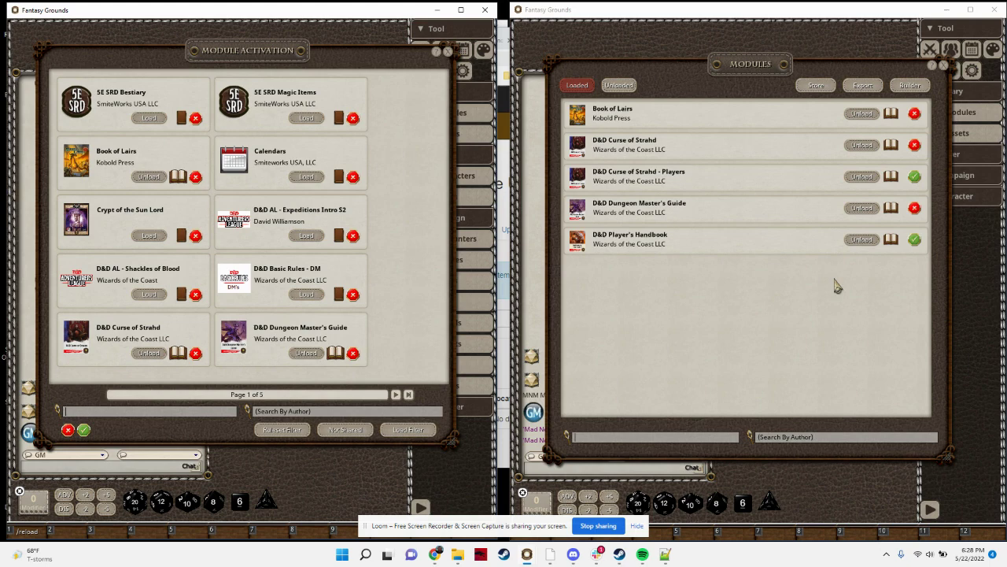
- Compare the loaded modules list in the With Extension campaign with DEFAULT's module activation window, shifting that window slightly
left_click(620, 87)
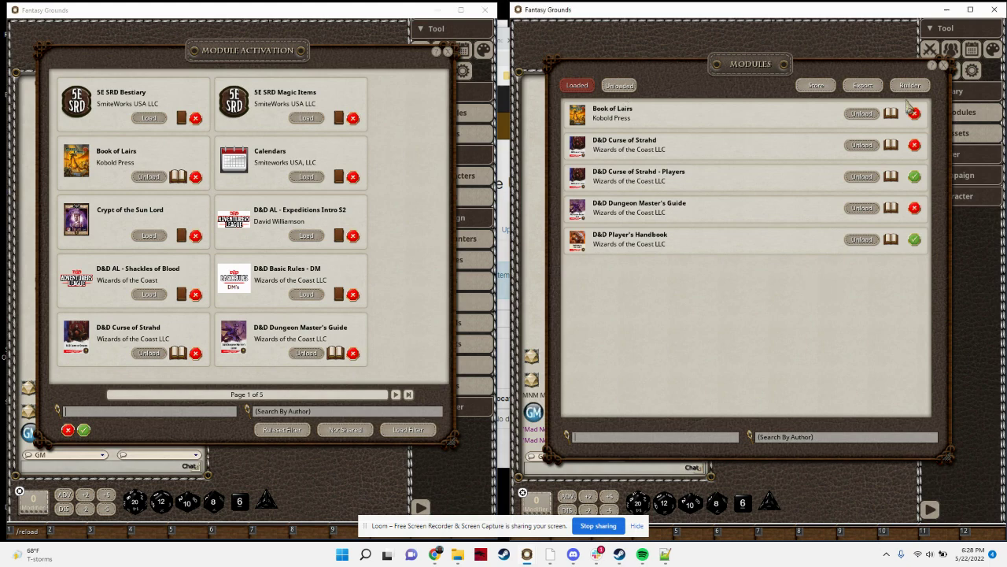
left_click(578, 86)
left_click(290, 54)
left_click_drag(290, 54, 307, 56)
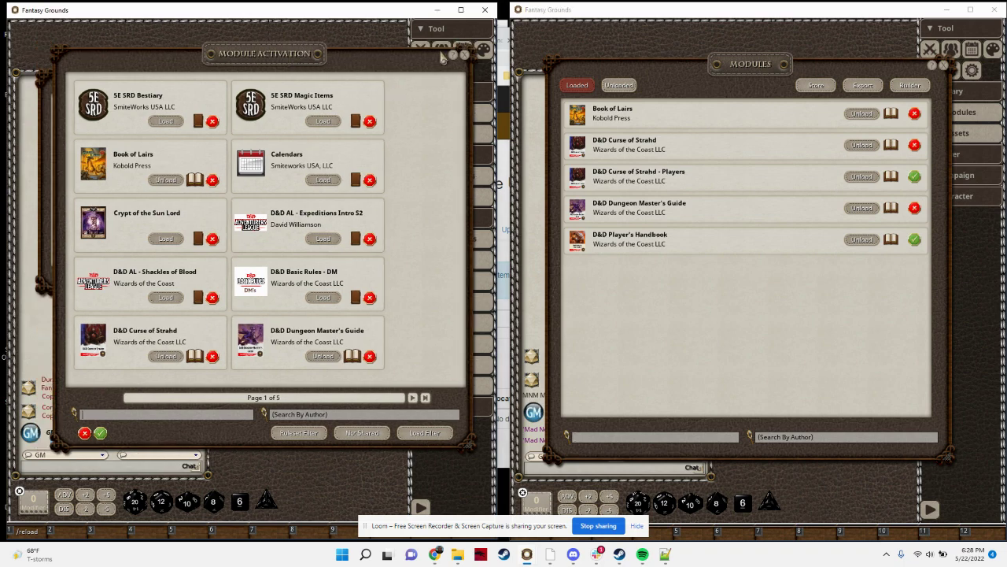
- Close DEFAULT's module activation window, then clear away that campaign and the browser to bring the Fantasy Grounds launcher into view
left_click(465, 55)
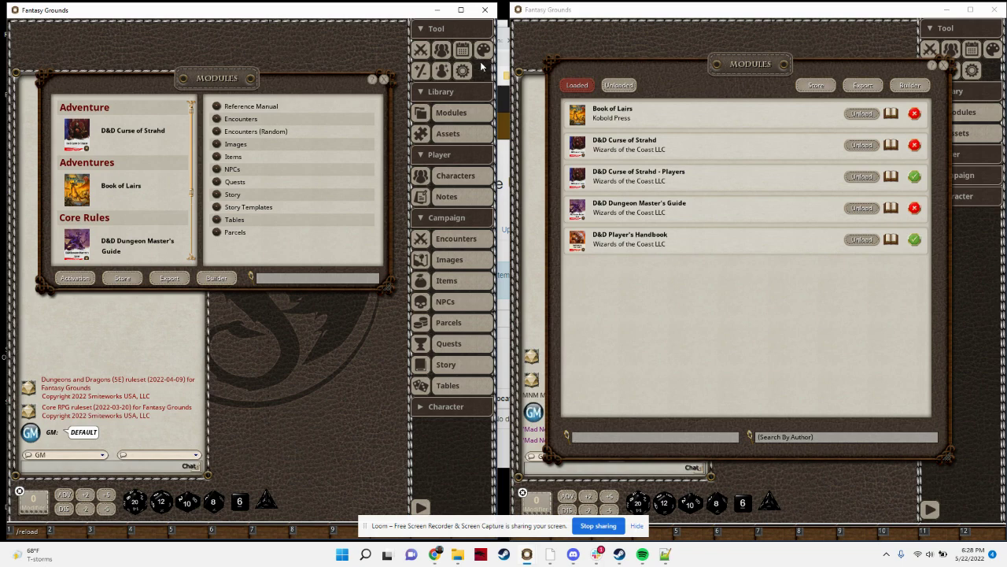
left_click_drag(759, 68, 764, 69)
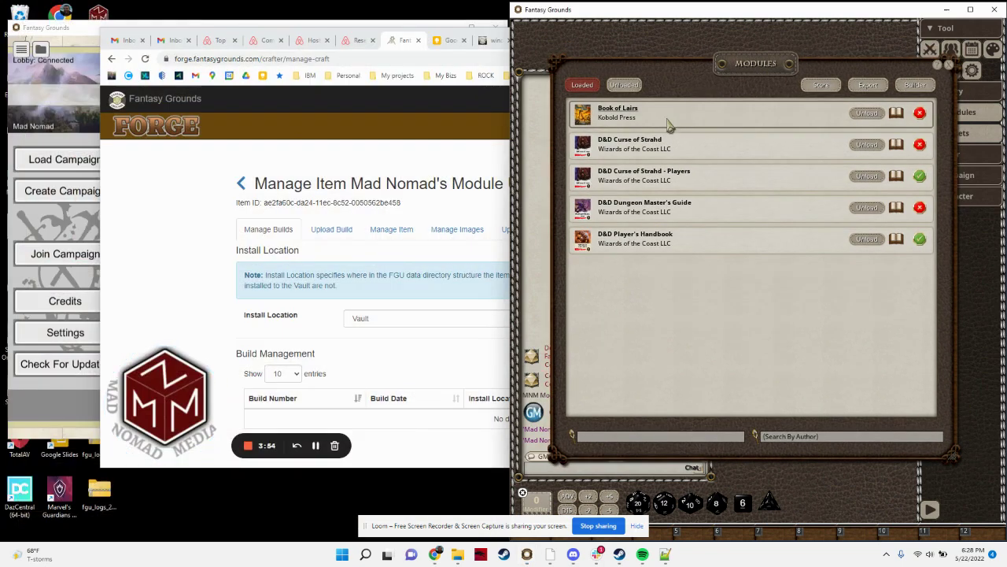
left_click(356, 32)
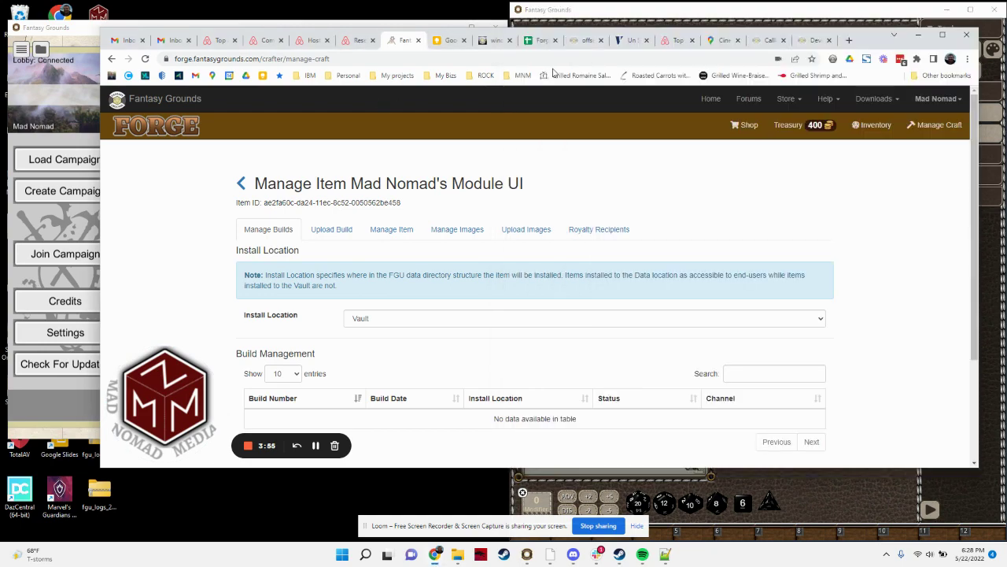
left_click(918, 34)
left_click_drag(362, 31, 364, 25)
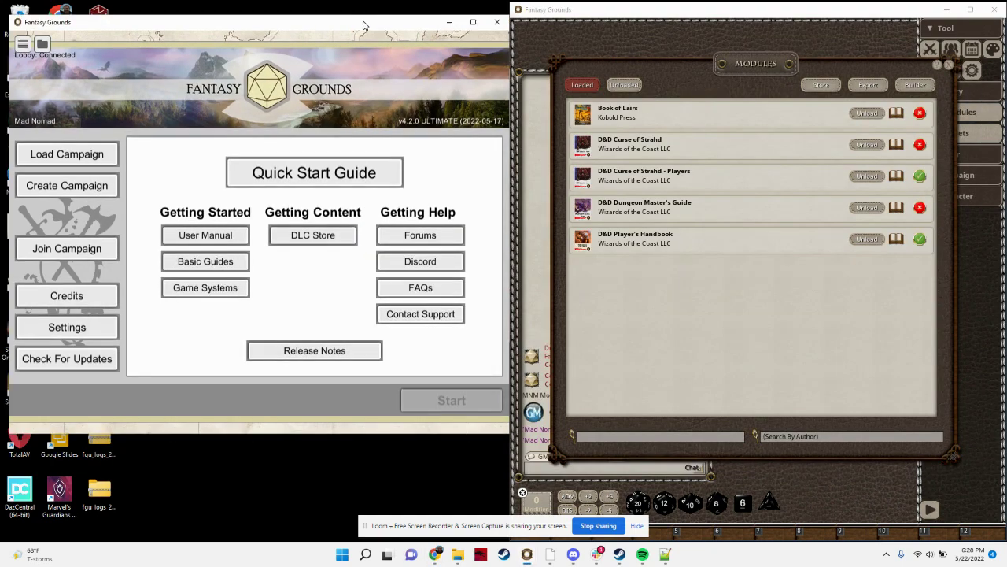
- Set the player permission of D&D Player's Handbook and D&D Curse of Strahd - Players to the blue star in the With Extension campaign
left_click(677, 281)
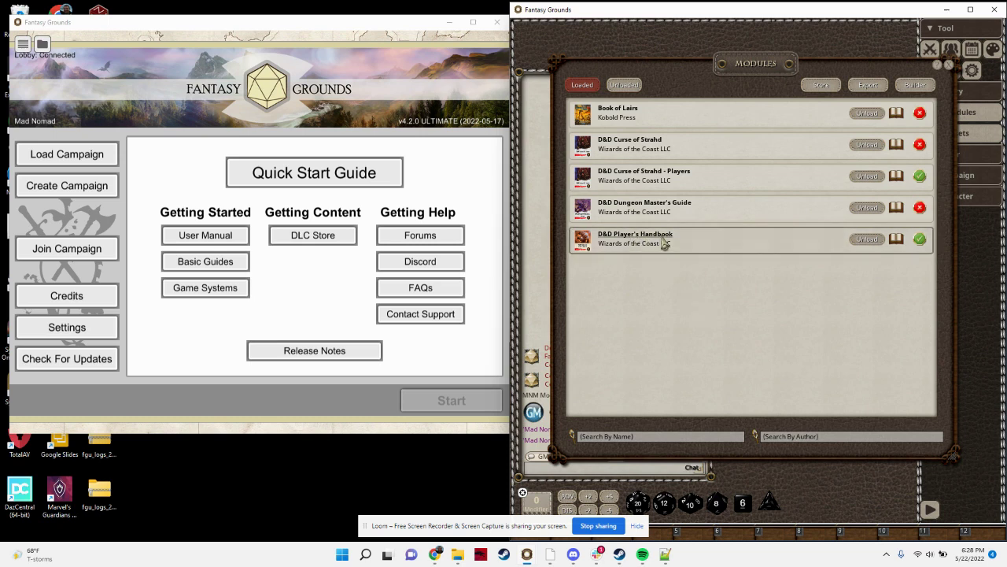
left_click(919, 239)
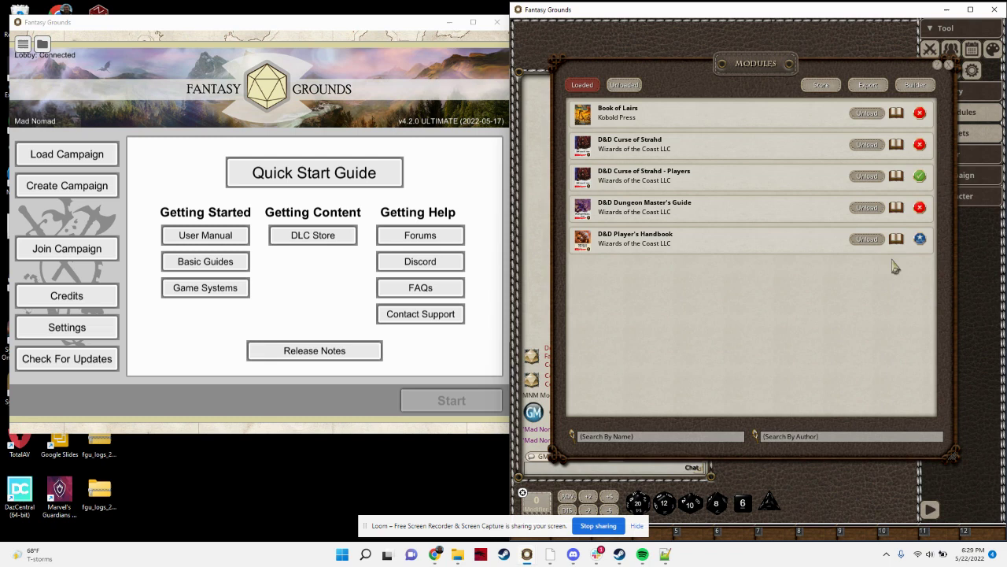
left_click(919, 176)
- Join the Module UI Test campaign from the launcher's history, and close the GM's Modules window and the player's character selection
left_click(70, 252)
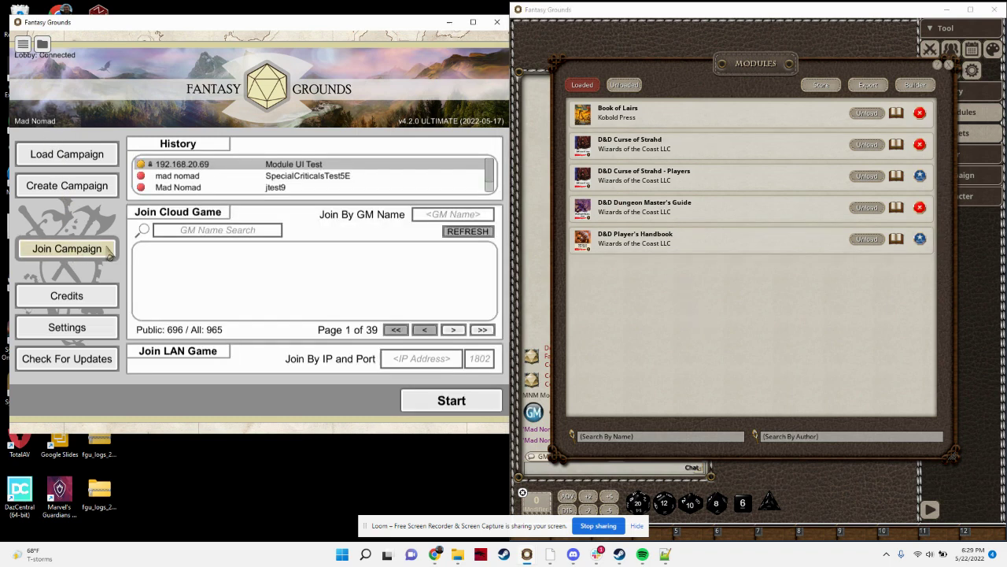
left_click(439, 407)
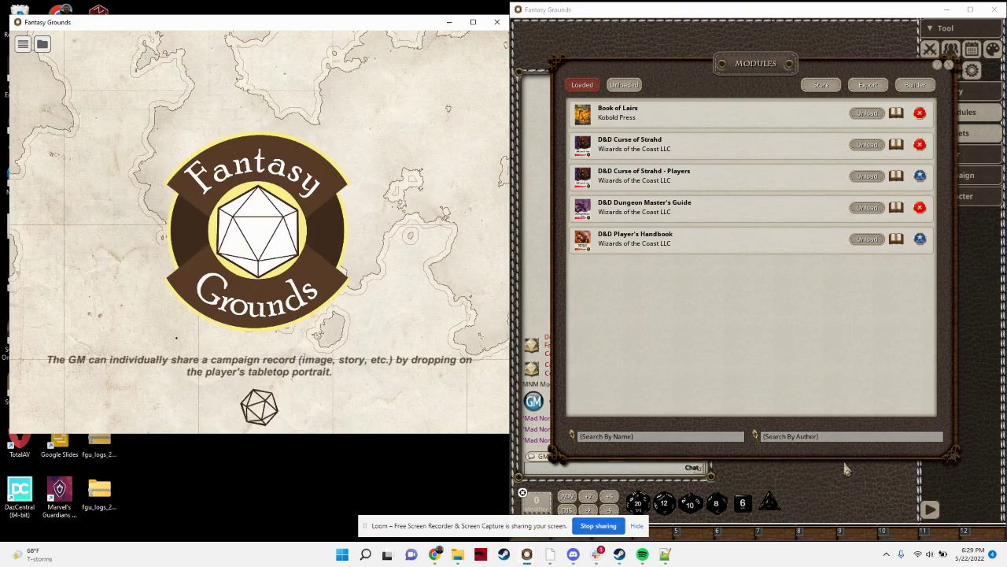
left_click(949, 64)
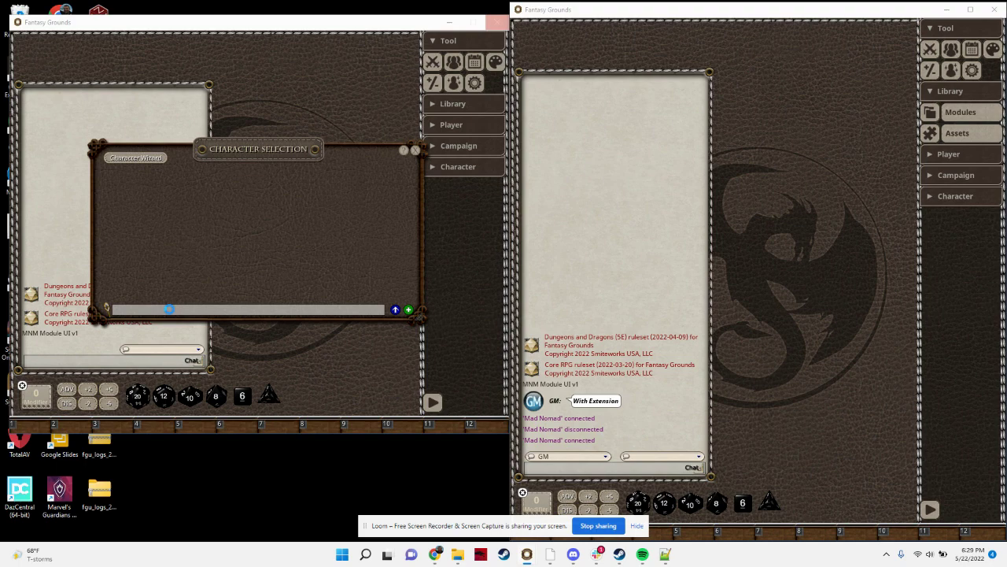
left_click(415, 150)
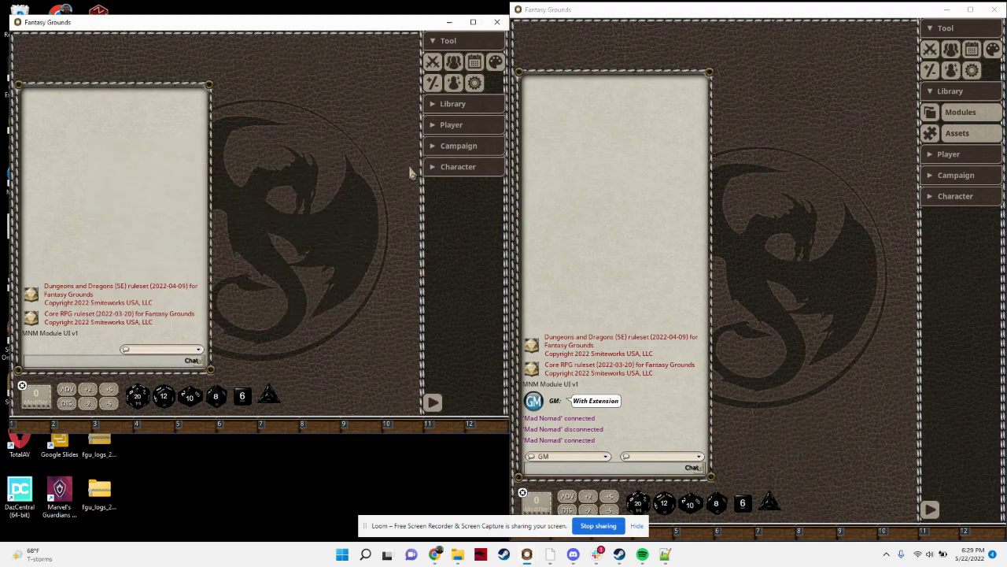
- Open the Modules window in both the joined player session and the With Extension GM session
left_click(437, 103)
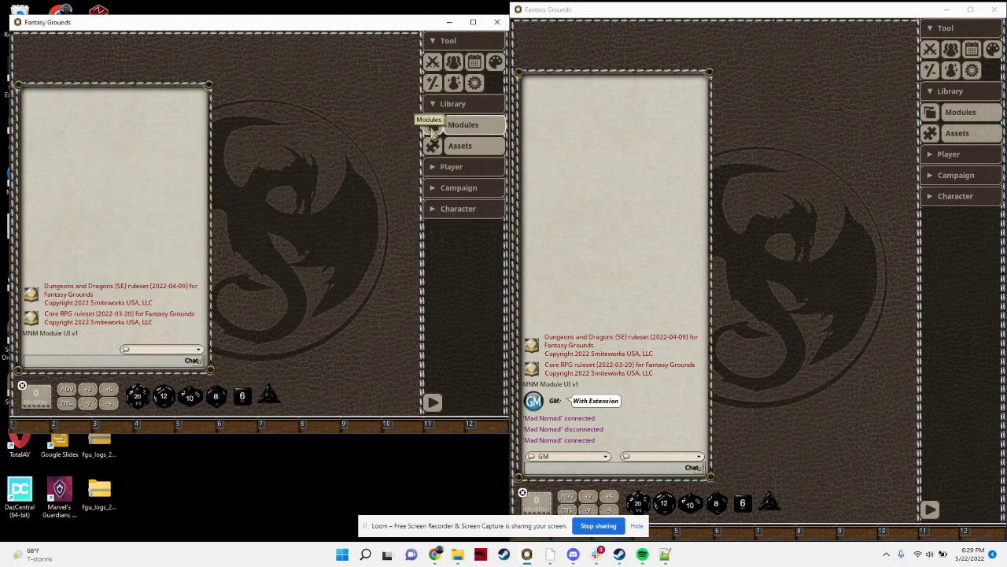
left_click(432, 134)
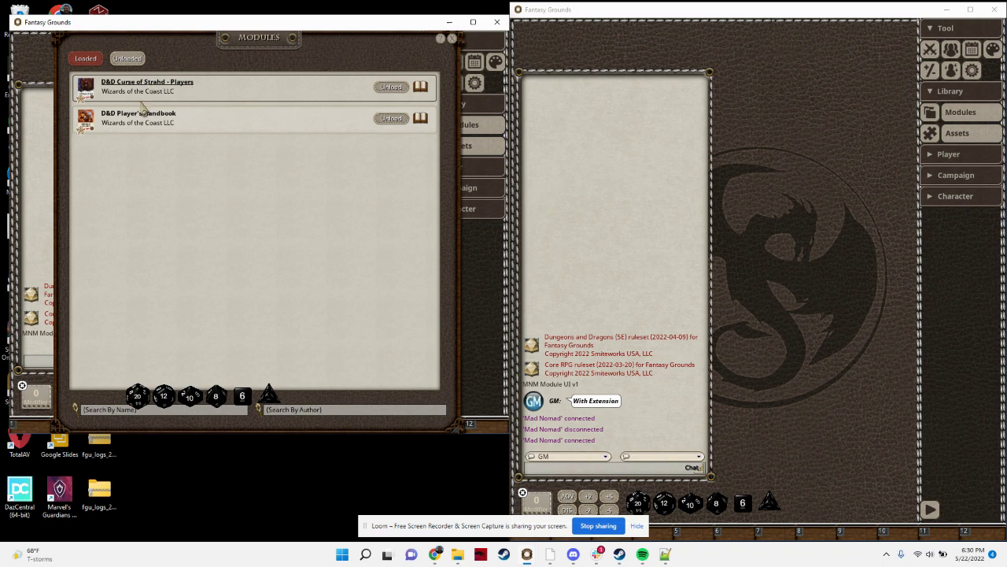
left_click(930, 112)
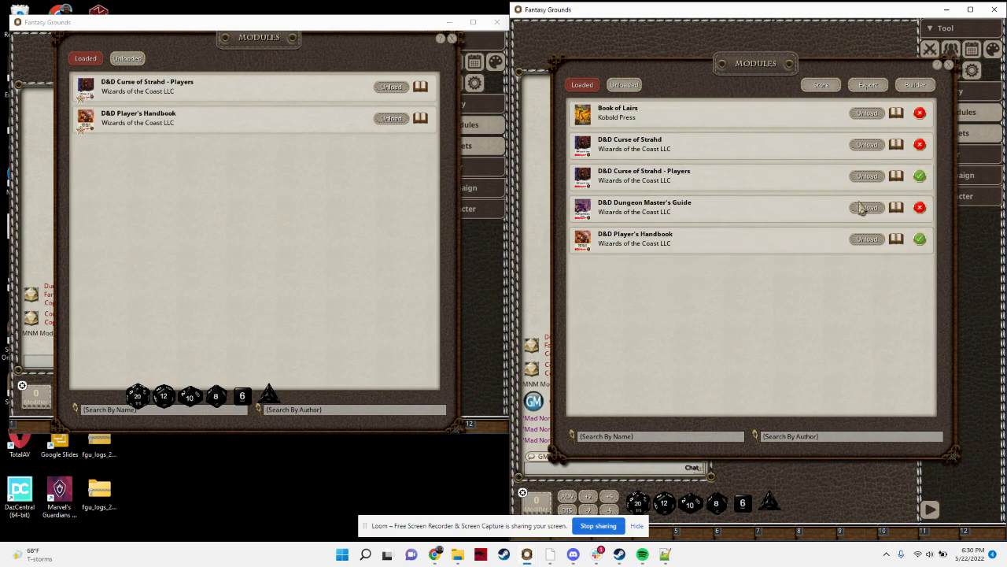
- Set the player permission of D&D Dungeon Master's Guide, D&D Player's Handbook and D&D Curse of Strahd - Players to the blue star
left_click(919, 207)
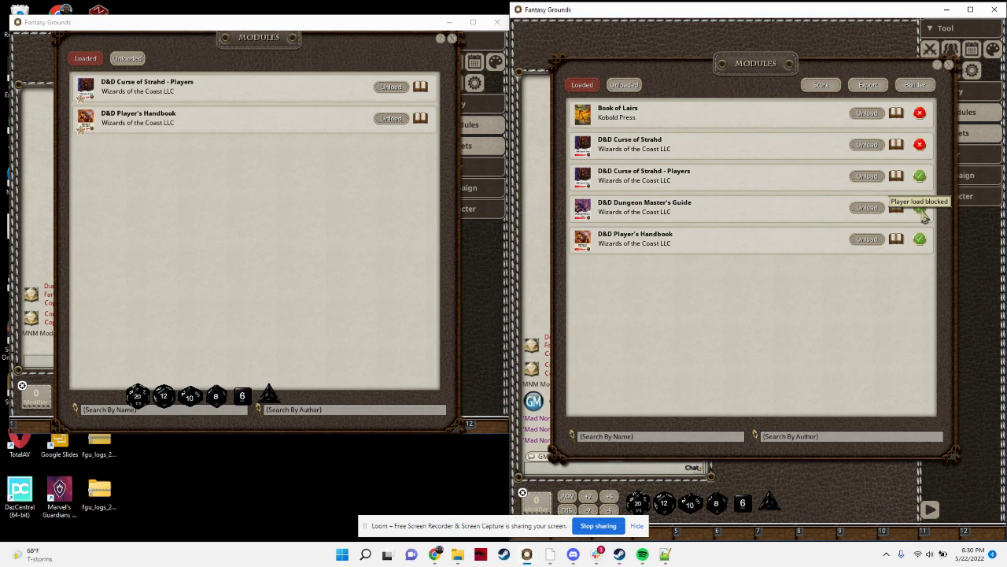
left_click(919, 207)
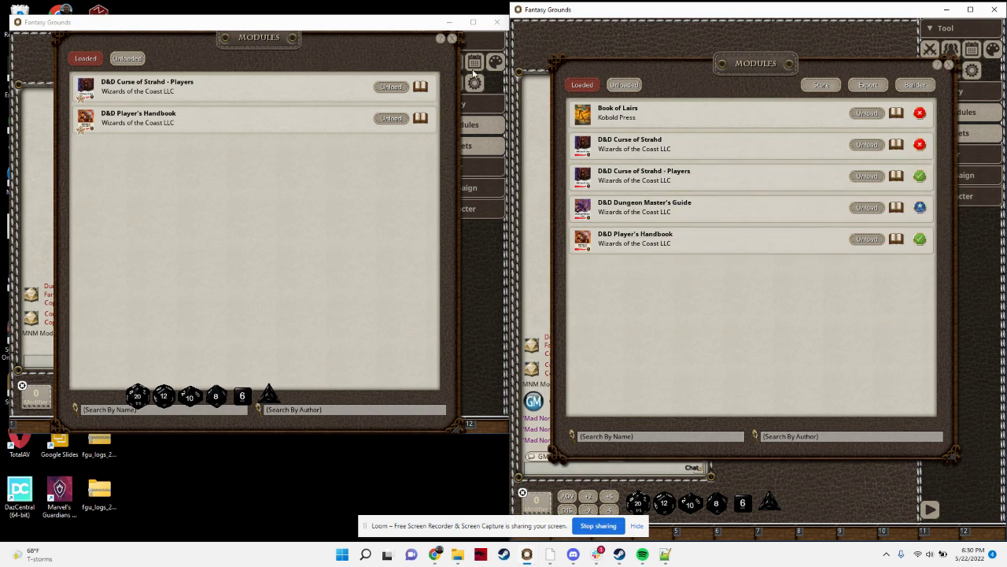
left_click(452, 39)
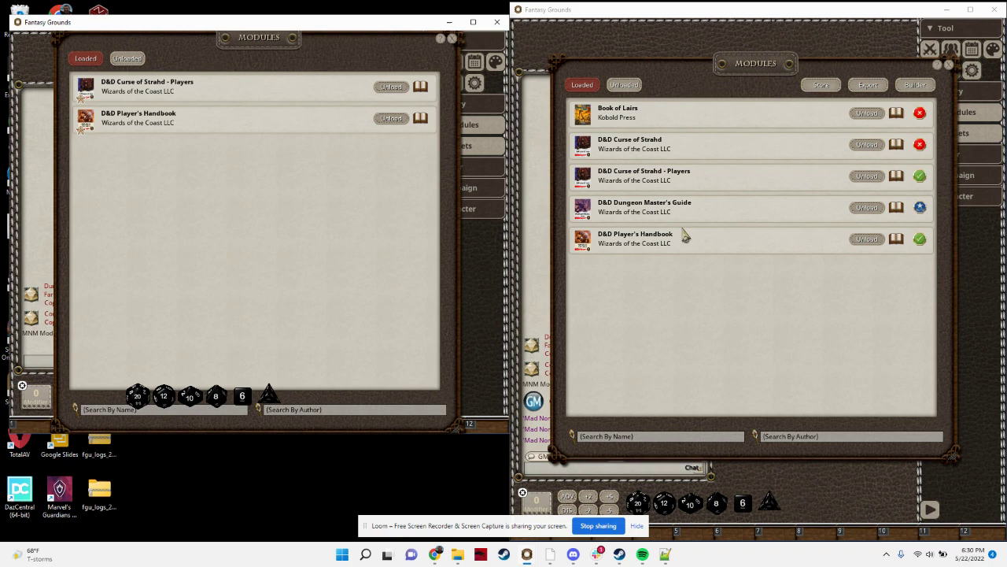
left_click(919, 239)
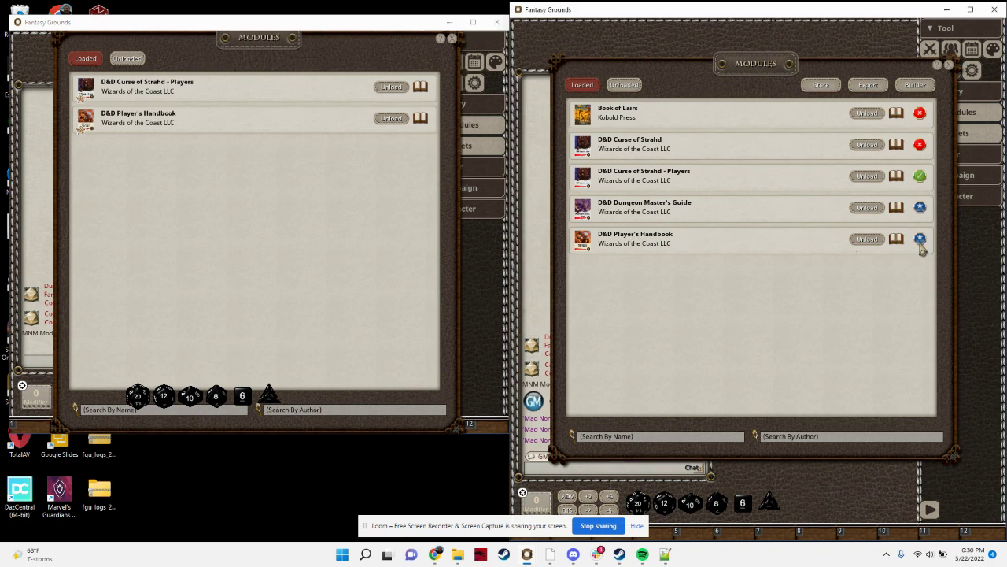
left_click(921, 180)
- Close and reopen the player session's Modules window to check its loaded modules
left_click(453, 39)
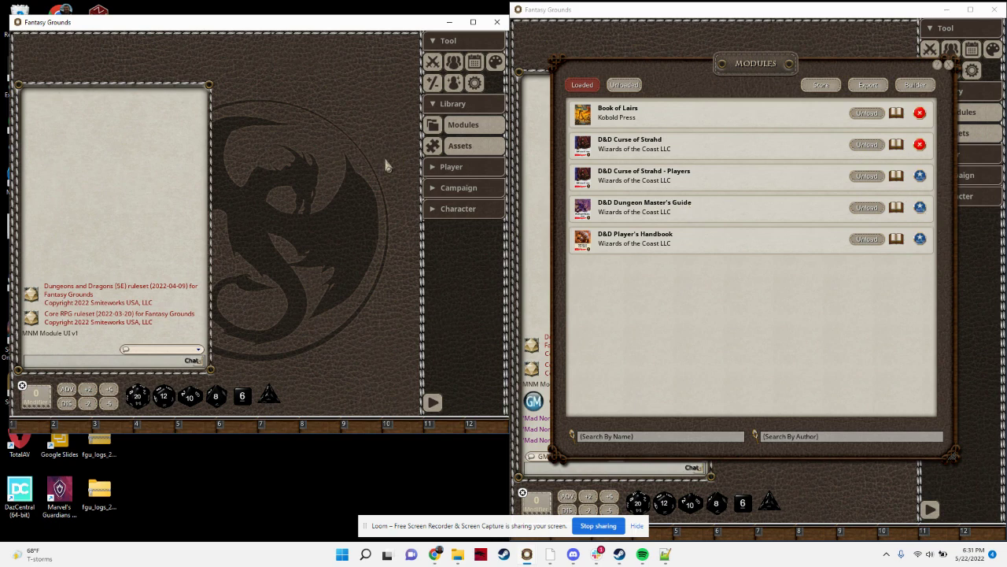
left_click(437, 125)
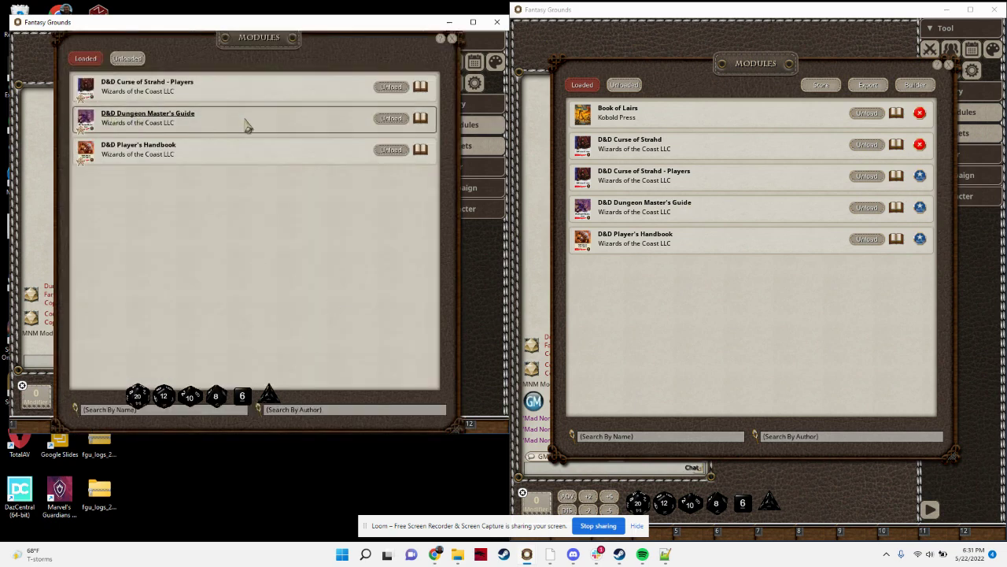
- Set the Book of Lairs player permission to the blue star, and close and reopen the player session's Modules window to check its loaded modules
left_click(453, 40)
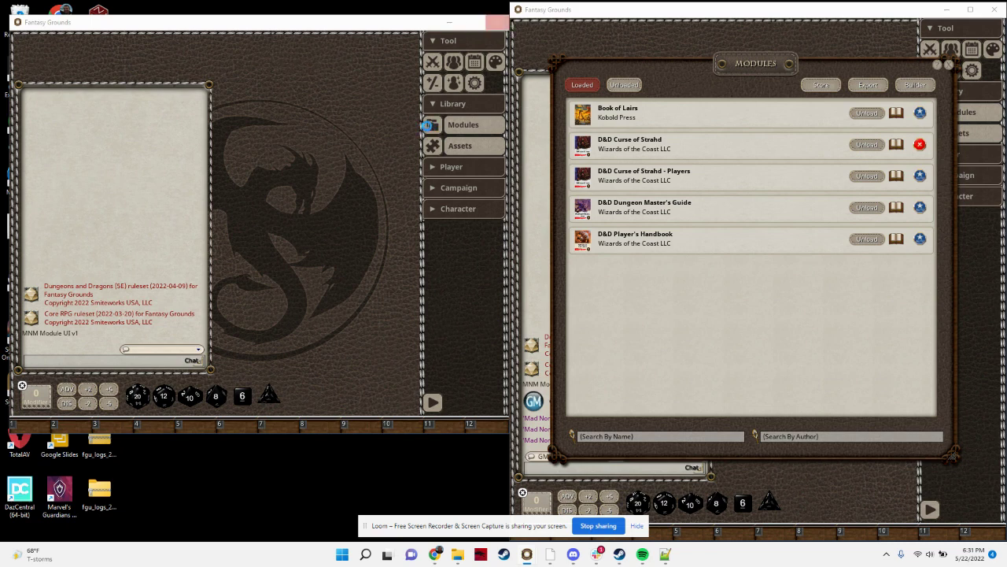
left_click(426, 126)
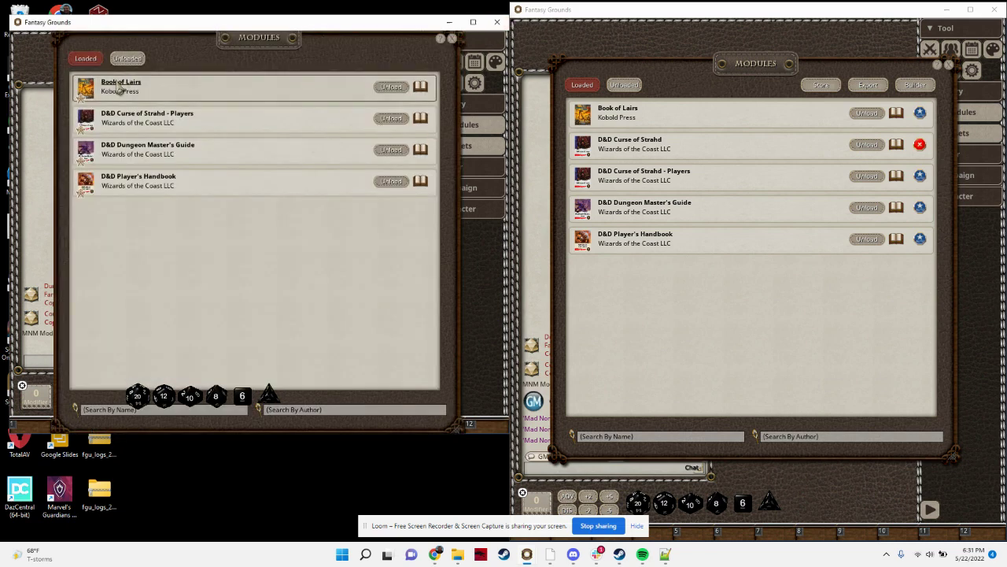
left_click(453, 39)
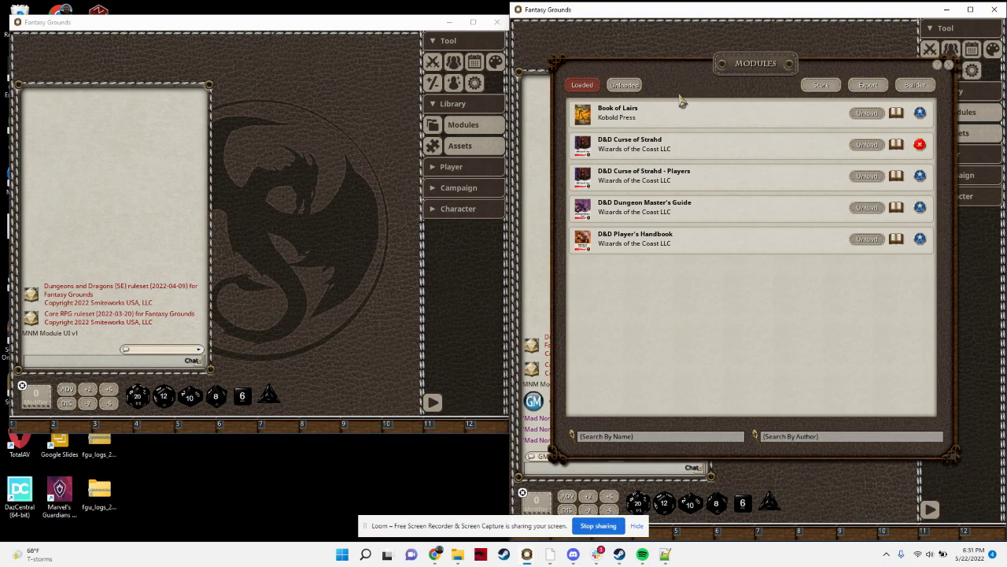
- Filter the unloaded modules in the GM session by the name "player"
left_click(630, 87)
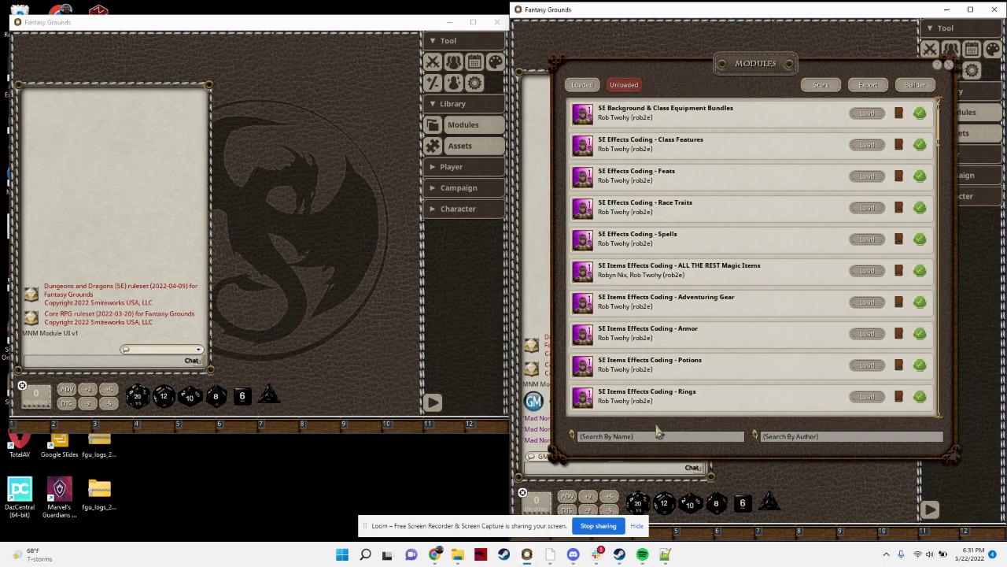
left_click(661, 436)
type("player")
key("Return")
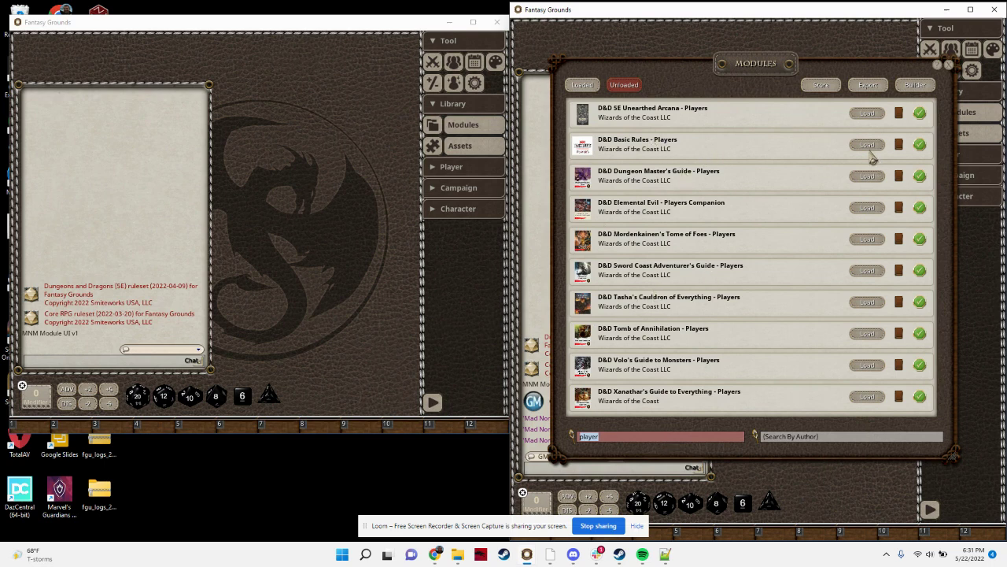
- Set the player permission of D&D Basic Rules - Players to the blue star and check the loaded modules in the player session
left_click(921, 146)
left_click(435, 130)
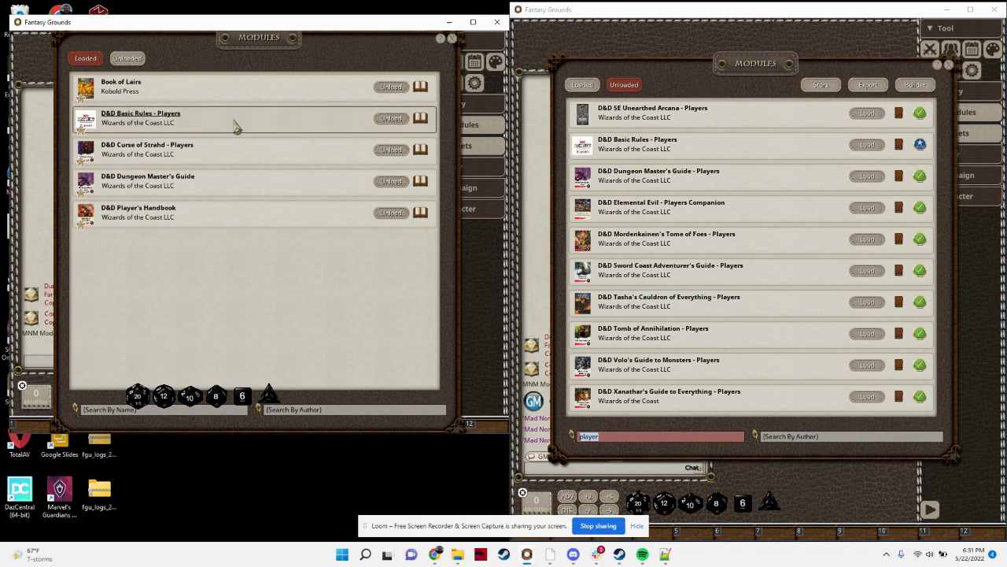
left_click(452, 38)
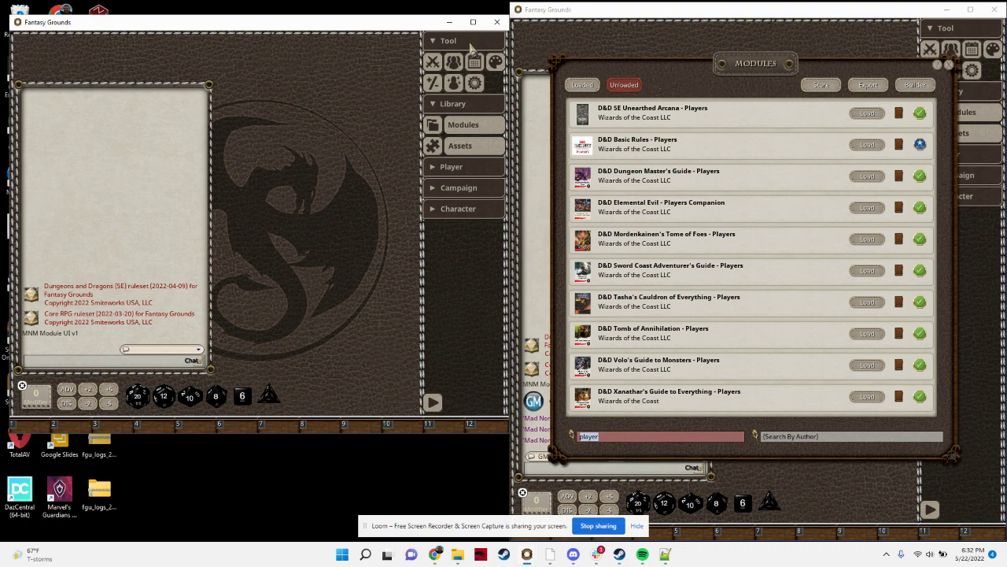
- Move the player session window up to align with the GM session, and close the GM's Modules window
left_click_drag(407, 24, 404, 10)
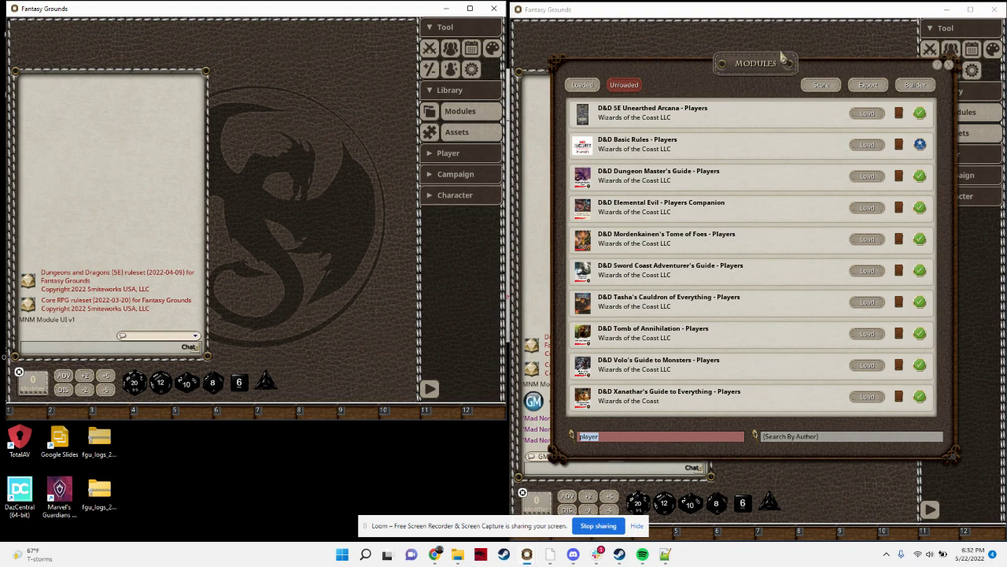
mouse_move(775, 62)
left_mouse_down()
mouse_move(760, 44)
mouse_move(776, 48)
left_mouse_up()
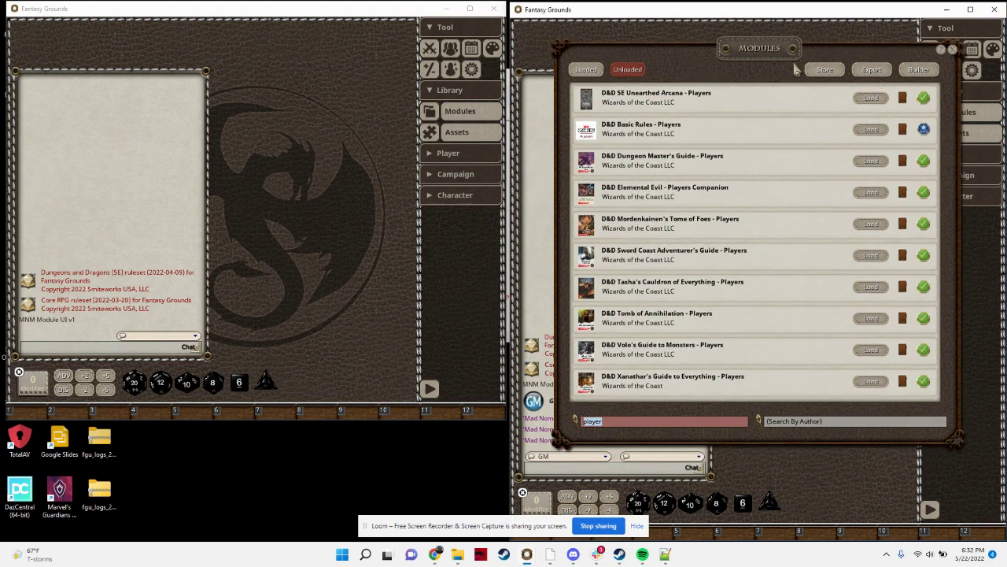
left_click(952, 51)
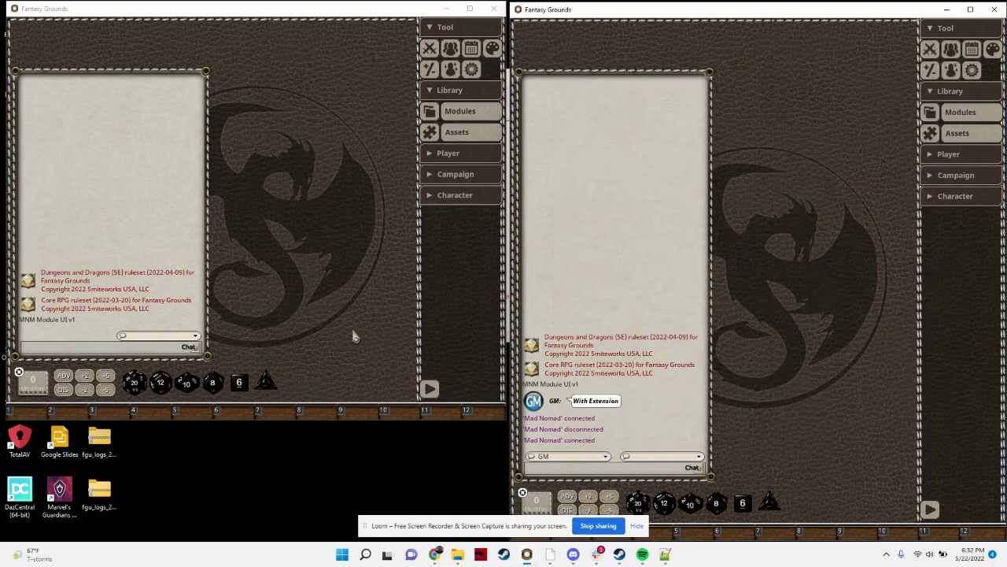